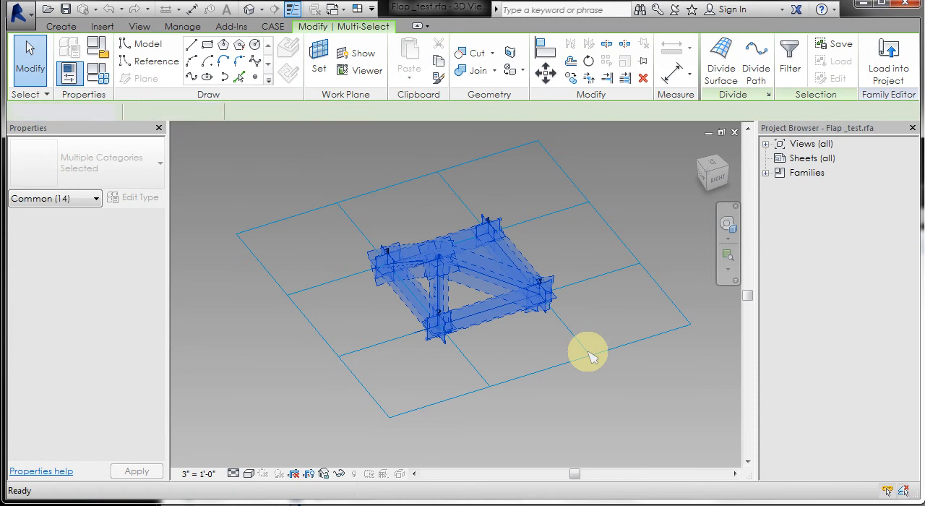
- Delete the selected flap geometry and change the tile pattern grid from Rectangle to Arrows
{"action": "key", "text": "Delete"}
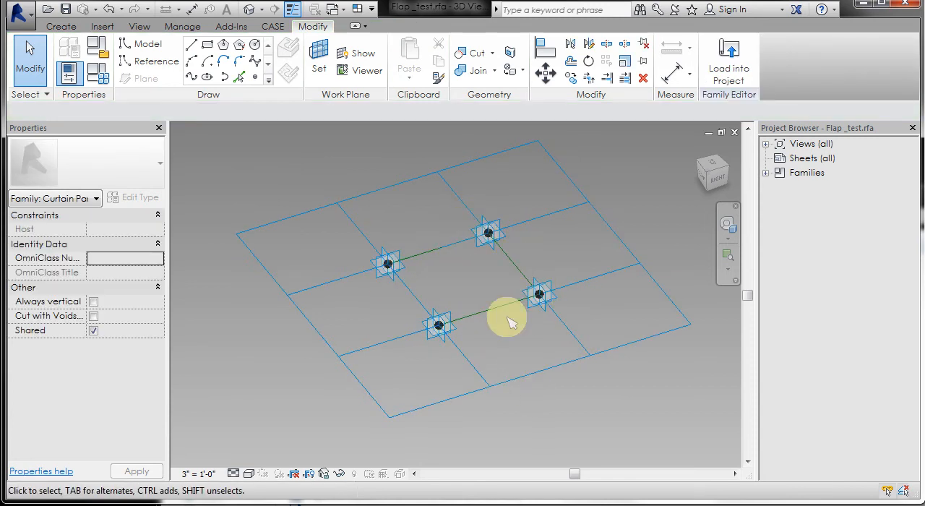
{"action": "left_click", "coordinate": [524, 383]}
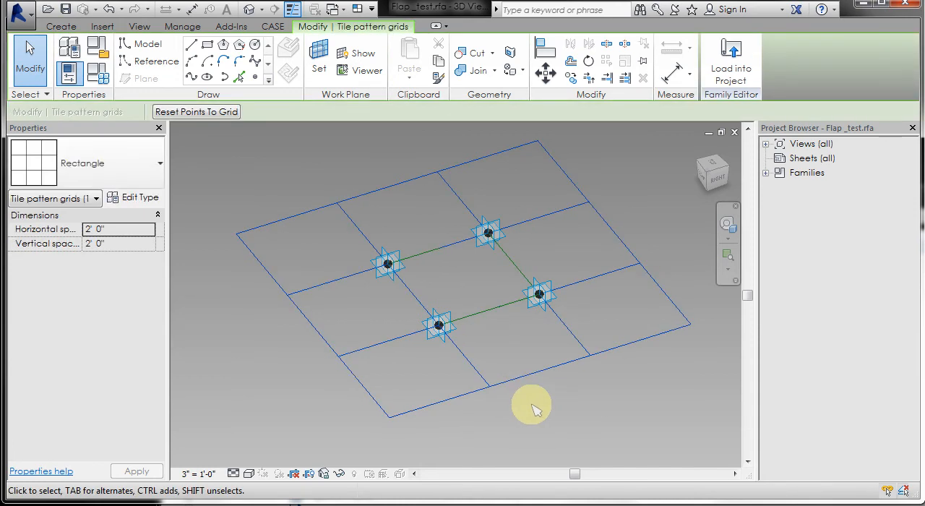
{"action": "left_click", "coordinate": [142, 177]}
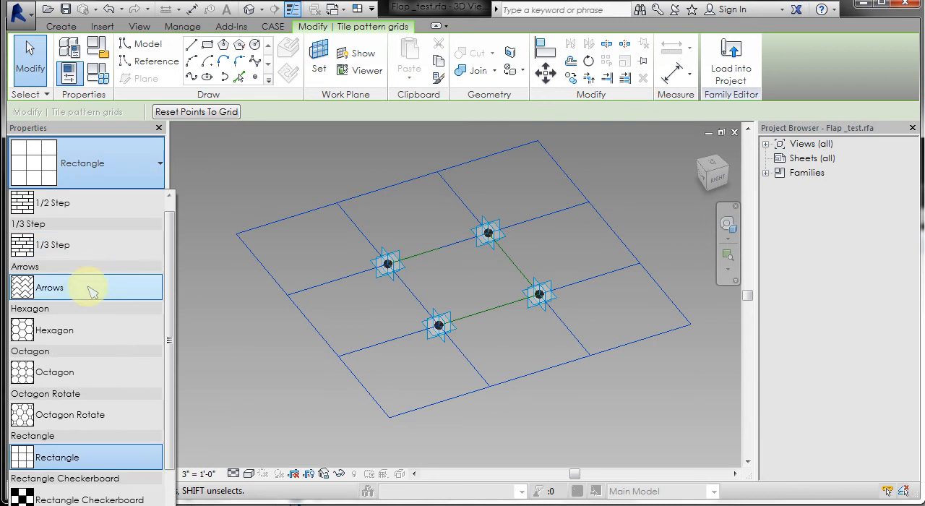
{"action": "scroll", "coordinate": [96, 318], "scroll_direction": "up", "scroll_amount": 1}
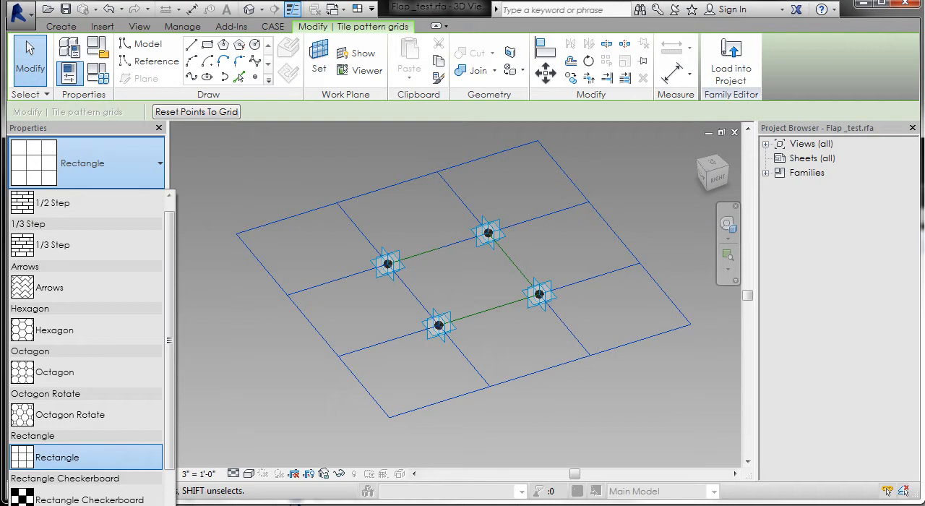
{"action": "left_click", "coordinate": [70, 289]}
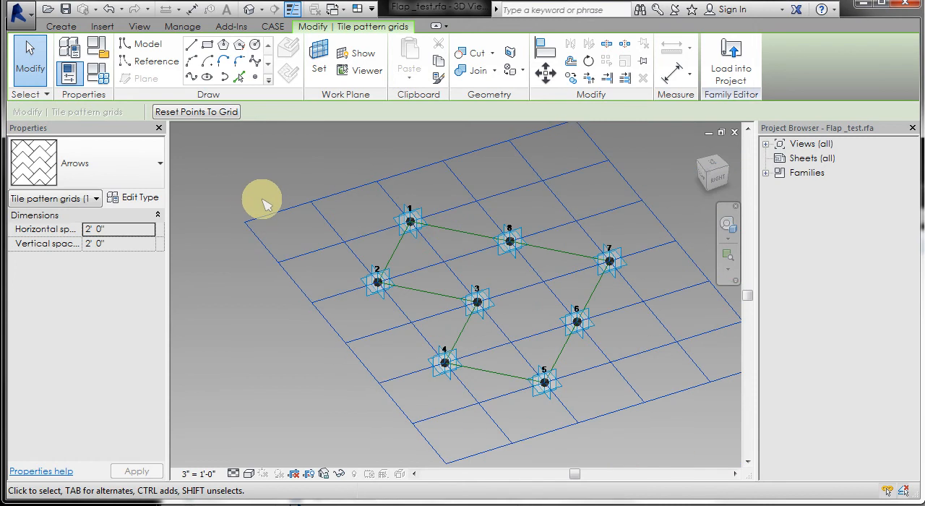
{"action": "scroll", "coordinate": [268, 203], "scroll_direction": "down", "scroll_amount": 2}
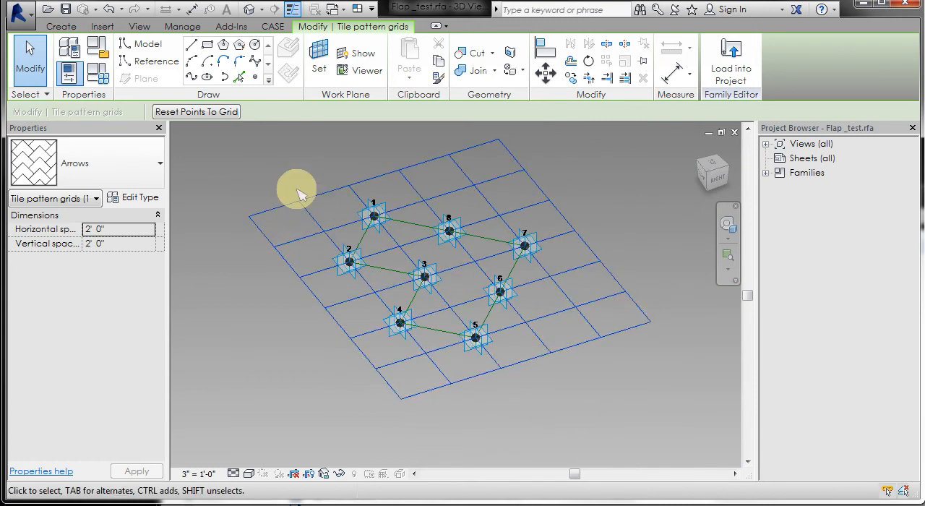
{"action": "left_click", "coordinate": [297, 190]}
{"action": "left_click", "coordinate": [302, 198]}
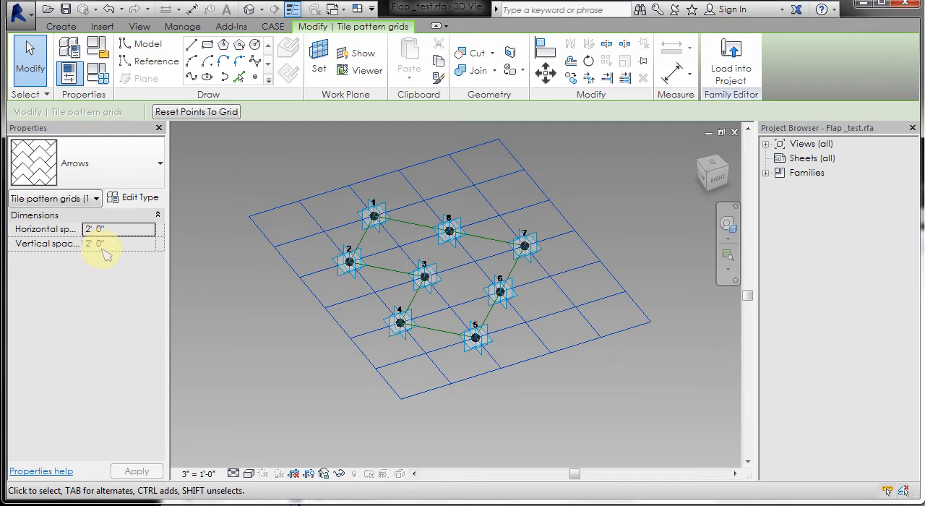
{"action": "left_click", "coordinate": [594, 396]}
- Draw a vertical reference line about 1' 4" tall up from point 1 on its vertical plane, with 3D Snapping off
{"action": "scroll", "coordinate": [541, 239], "scroll_direction": "up", "scroll_amount": 2}
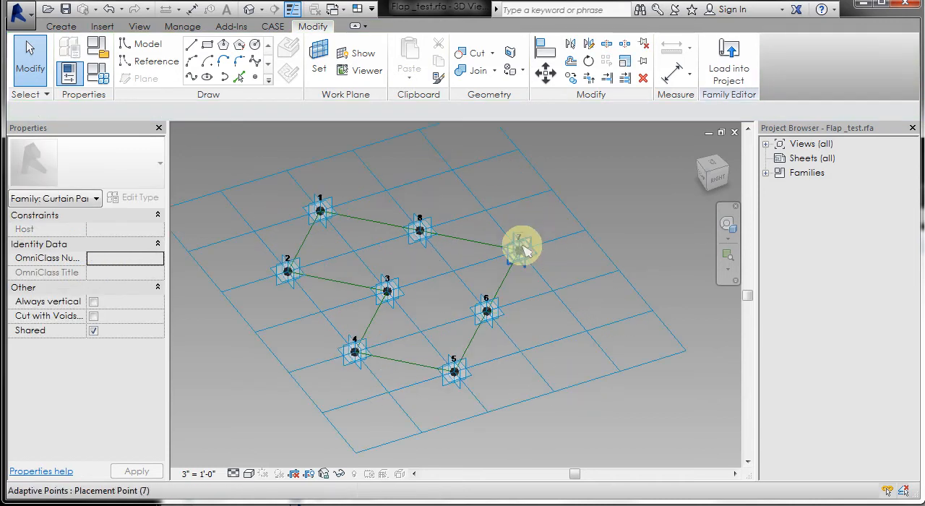
{"action": "key", "text": "Tab"}
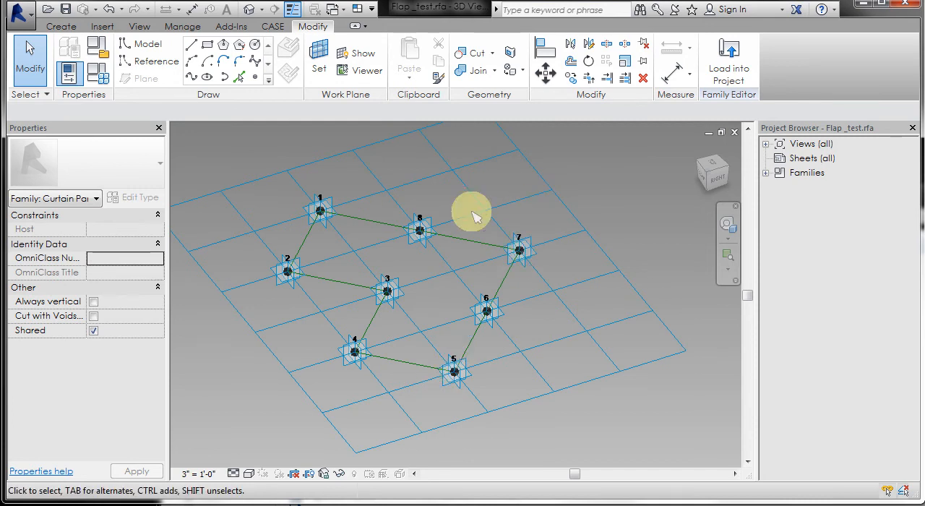
{"action": "scroll", "coordinate": [275, 219], "scroll_direction": "up", "scroll_amount": 1}
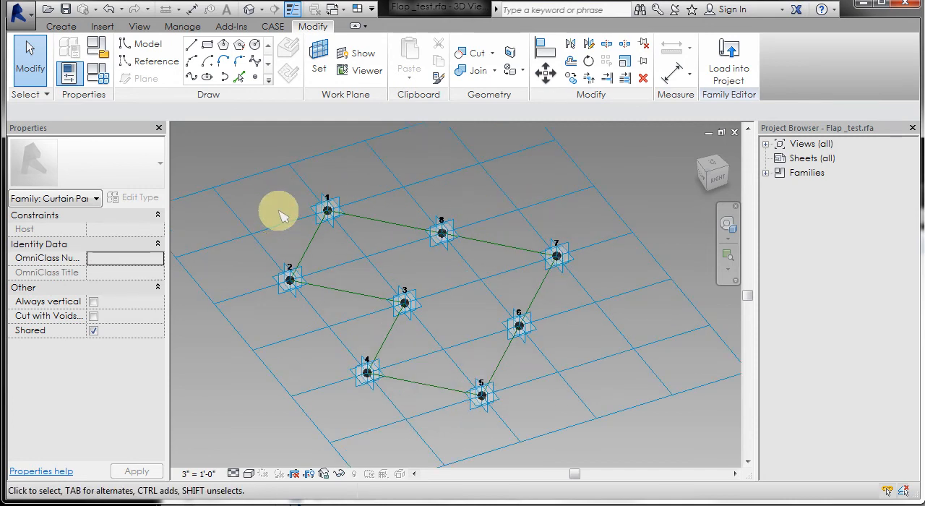
{"action": "left_click", "coordinate": [337, 204]}
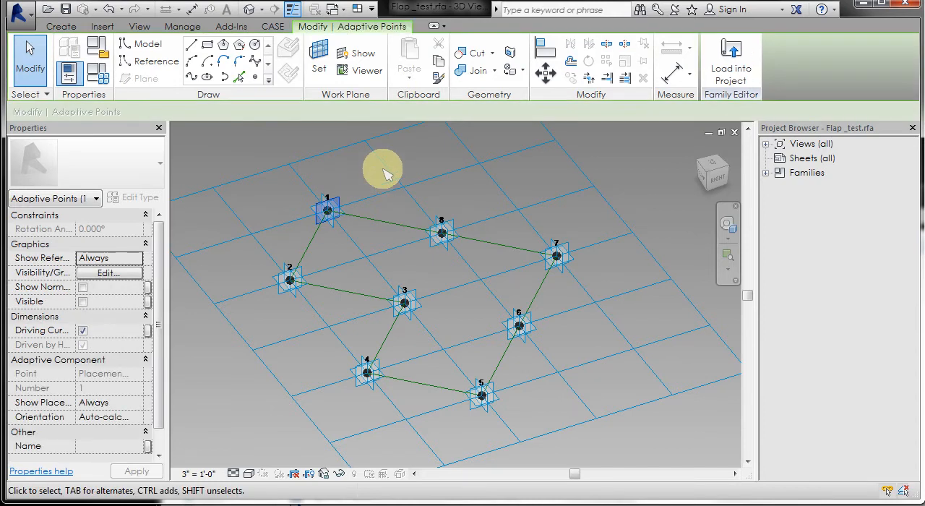
{"action": "left_click", "coordinate": [171, 68]}
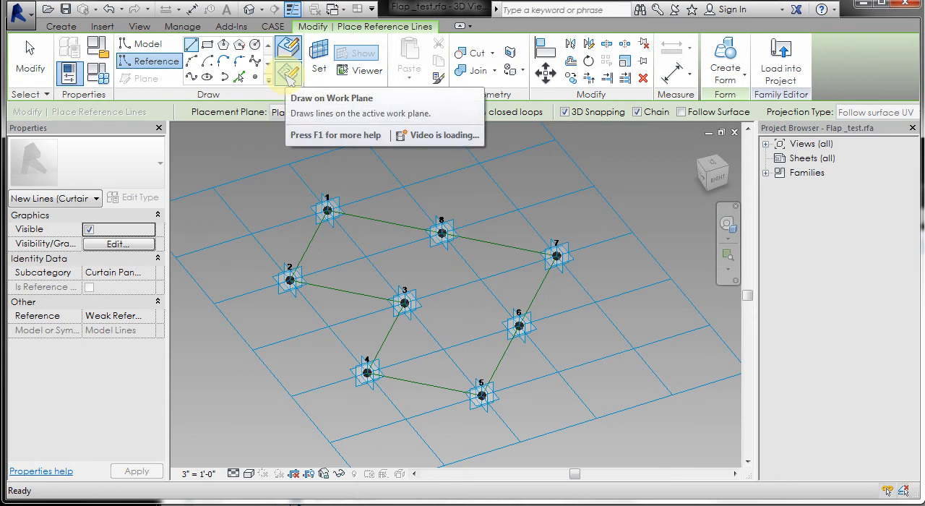
{"action": "left_click", "coordinate": [288, 74]}
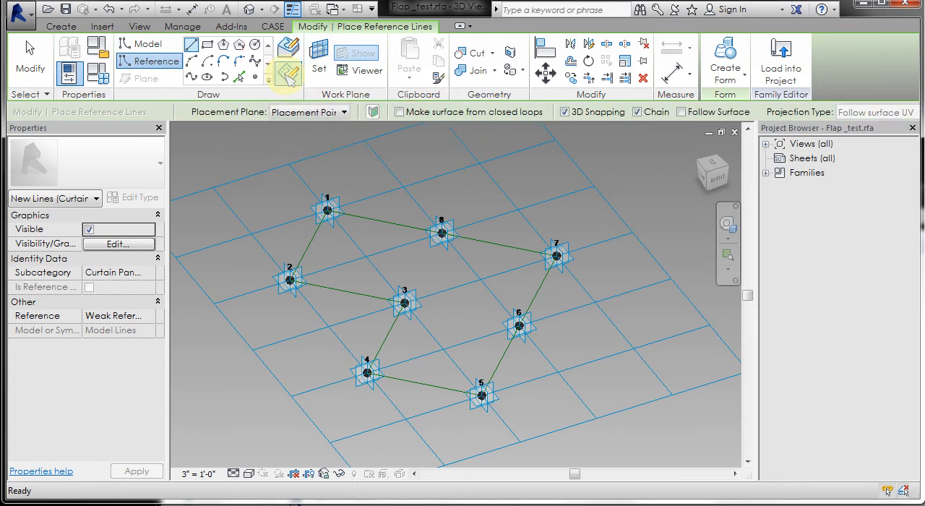
{"action": "left_click", "coordinate": [566, 114]}
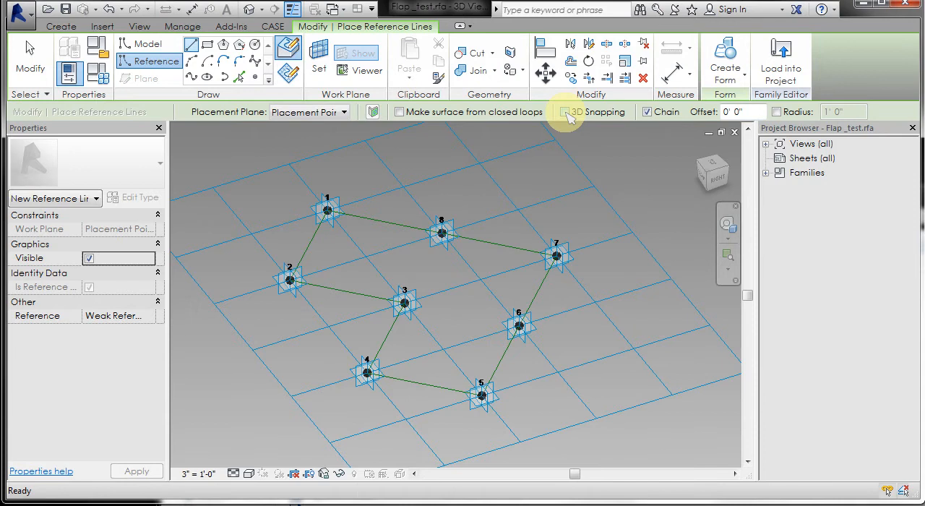
{"action": "left_click", "coordinate": [327, 210]}
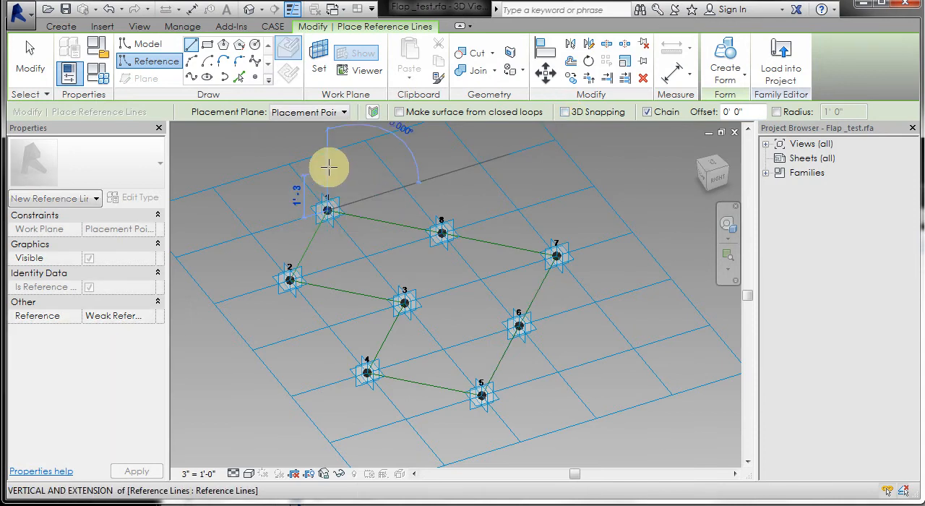
{"action": "left_click", "coordinate": [399, 169]}
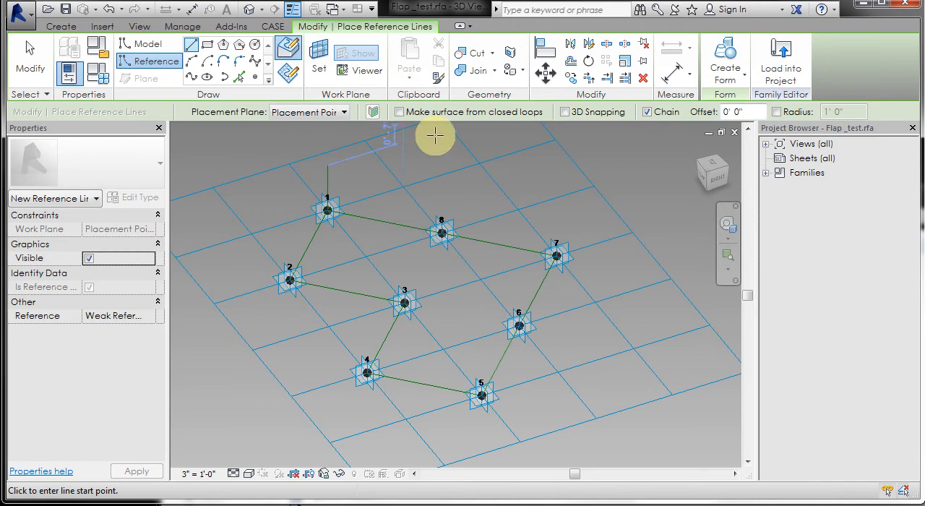
- Set the work plane to point 7's vertical reference plane and draw a vertical reference line about 2' 2" tall from that point
{"action": "left_click", "coordinate": [321, 58]}
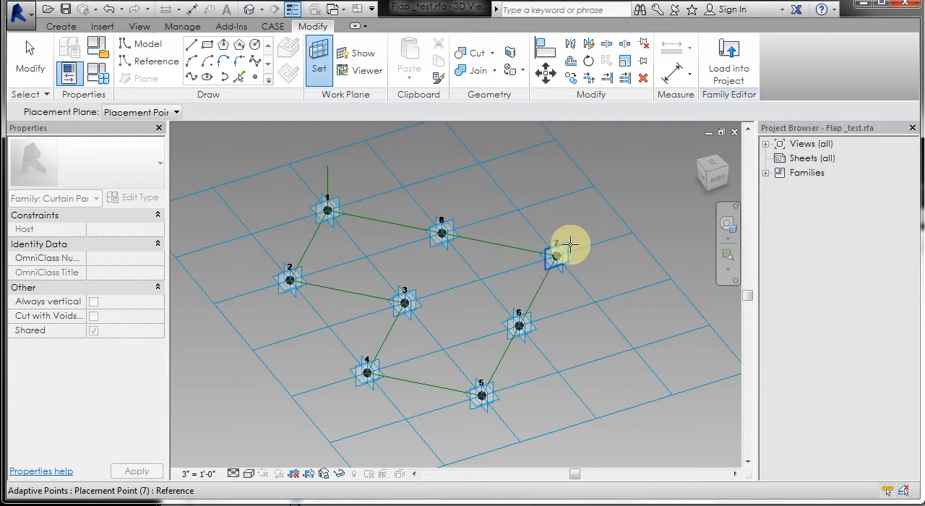
{"action": "left_click", "coordinate": [571, 244]}
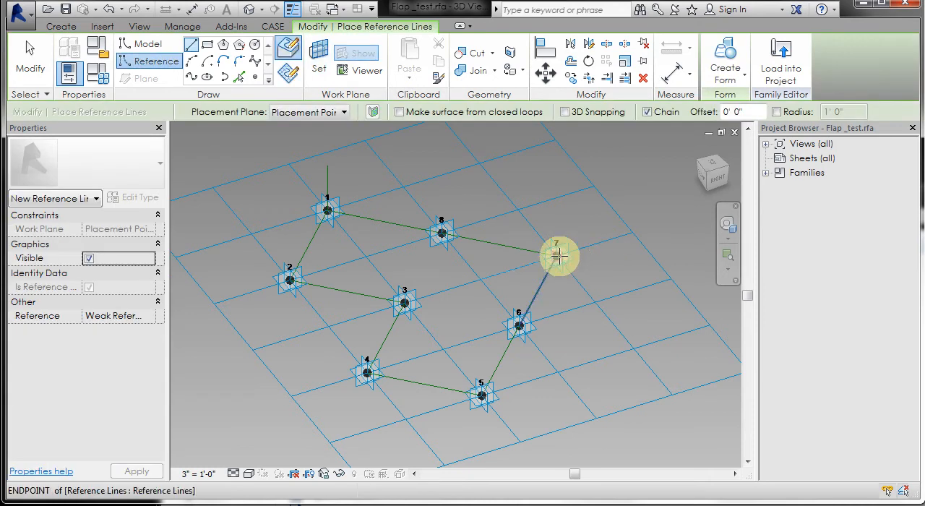
{"action": "left_click", "coordinate": [557, 255]}
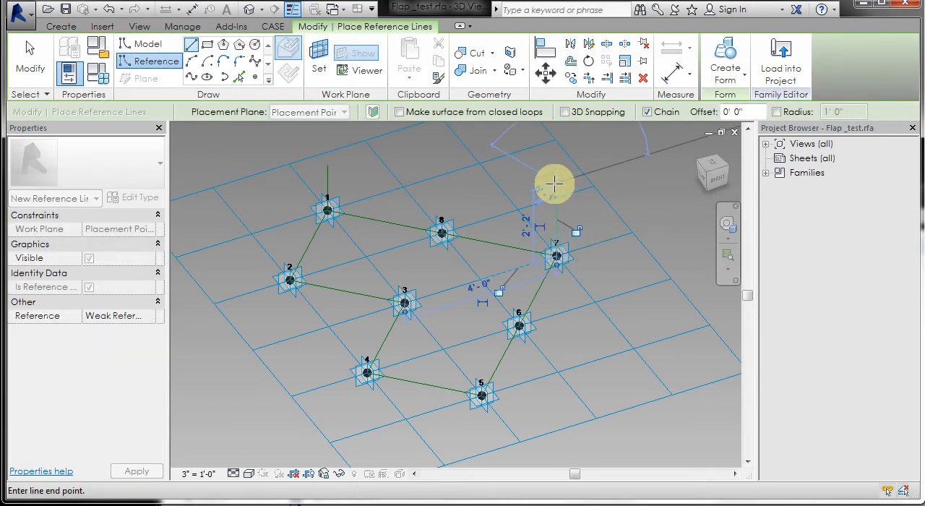
{"action": "left_click", "coordinate": [558, 337]}
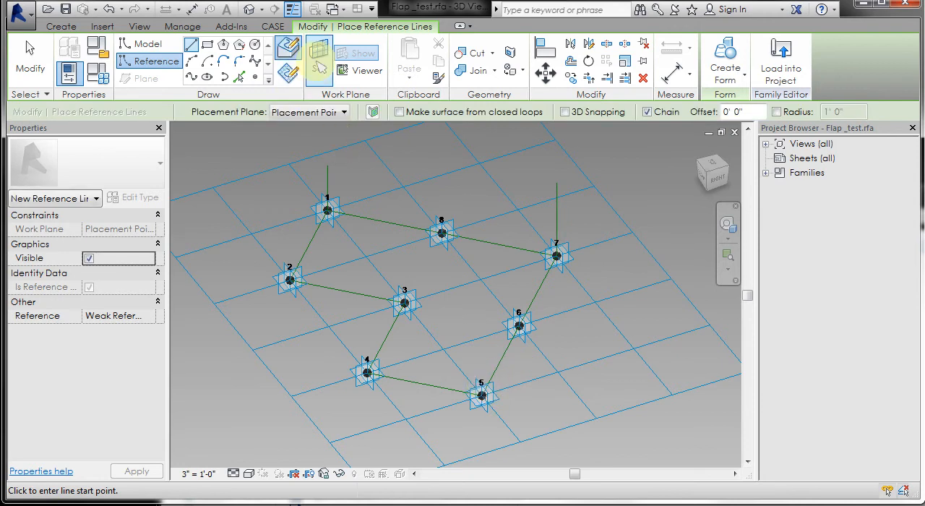
- Set the work plane to point 5's vertical reference plane and draw a vertical reference line about 2' 5" tall from that point
{"action": "key", "text": "Escape"}
{"action": "key", "text": "Escape"}
{"action": "left_click", "coordinate": [491, 387]}
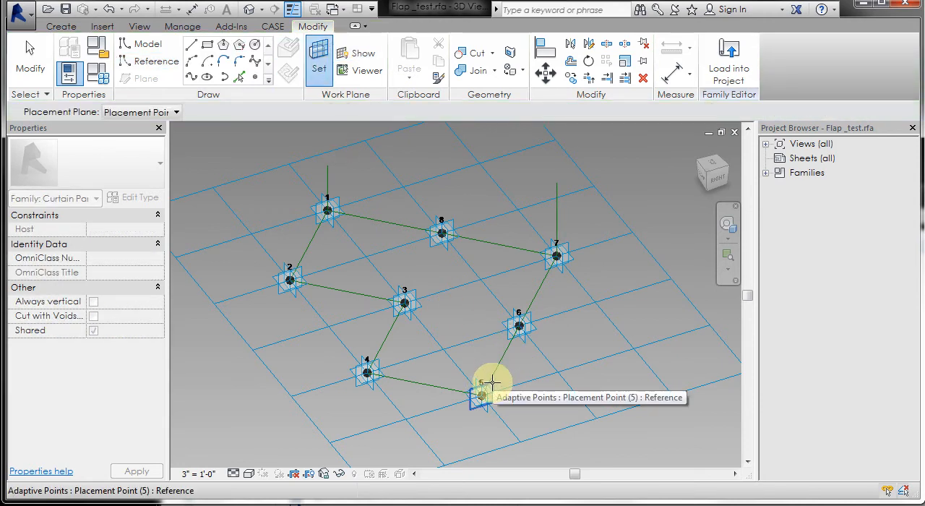
{"action": "key", "text": "Escape"}
{"action": "key", "text": "Return"}
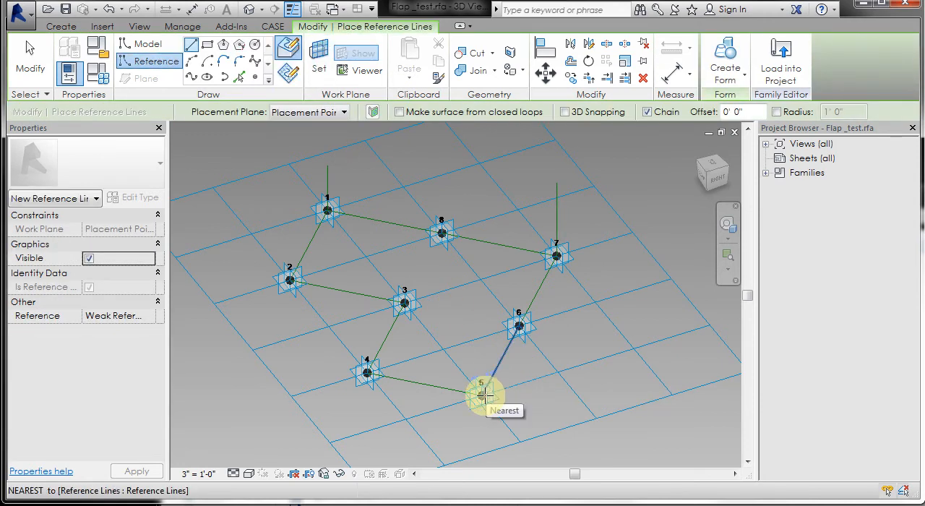
{"action": "left_click", "coordinate": [481, 394]}
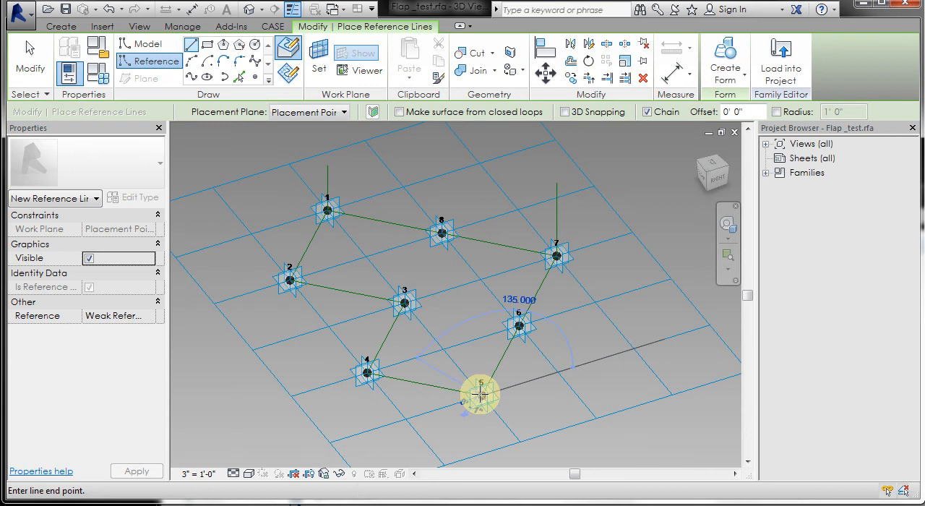
{"action": "left_click", "coordinate": [482, 313]}
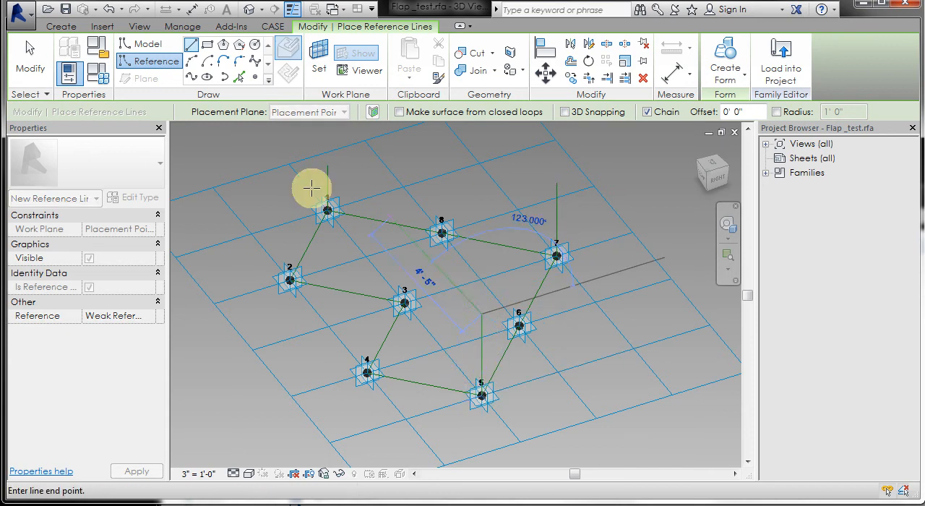
{"action": "left_click", "coordinate": [32, 69]}
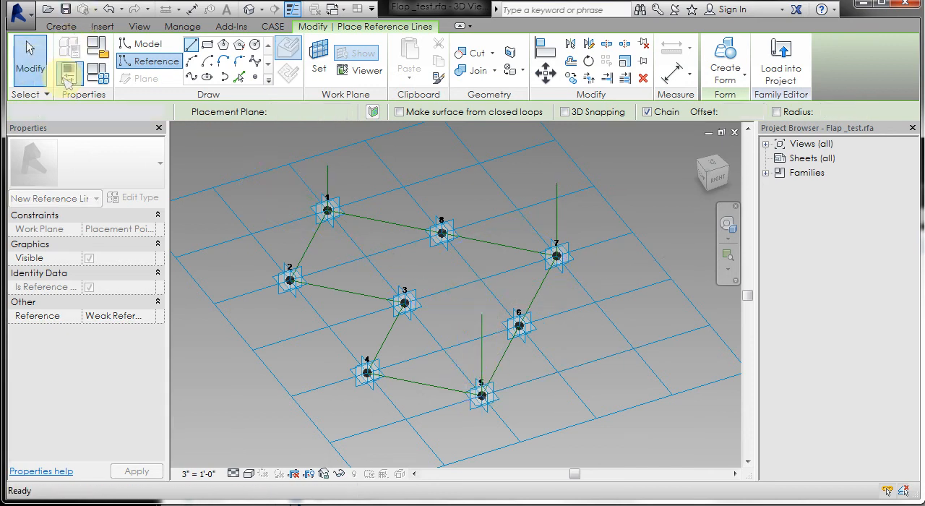
- Make the temporary height dimensions of the vertical reference lines at points 1, 5 and 7 permanent
{"action": "left_click", "coordinate": [327, 185]}
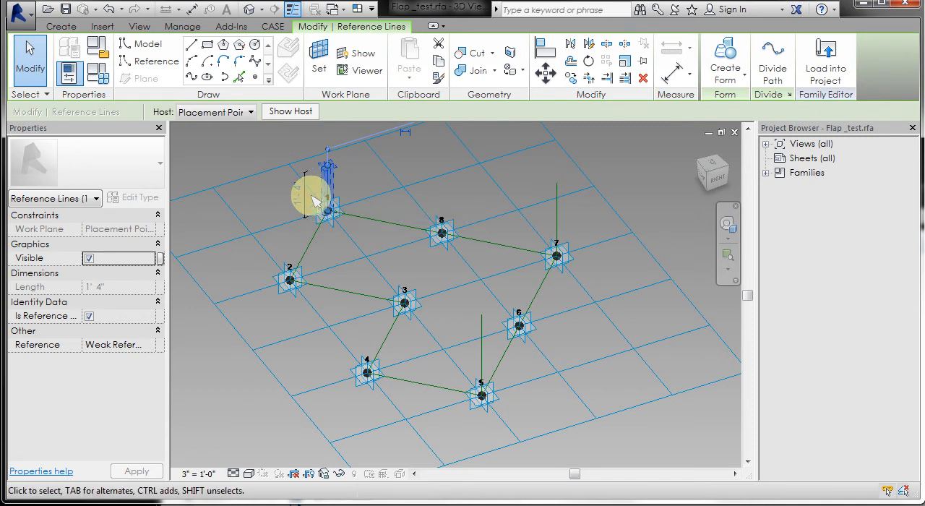
{"action": "left_click", "coordinate": [485, 363]}
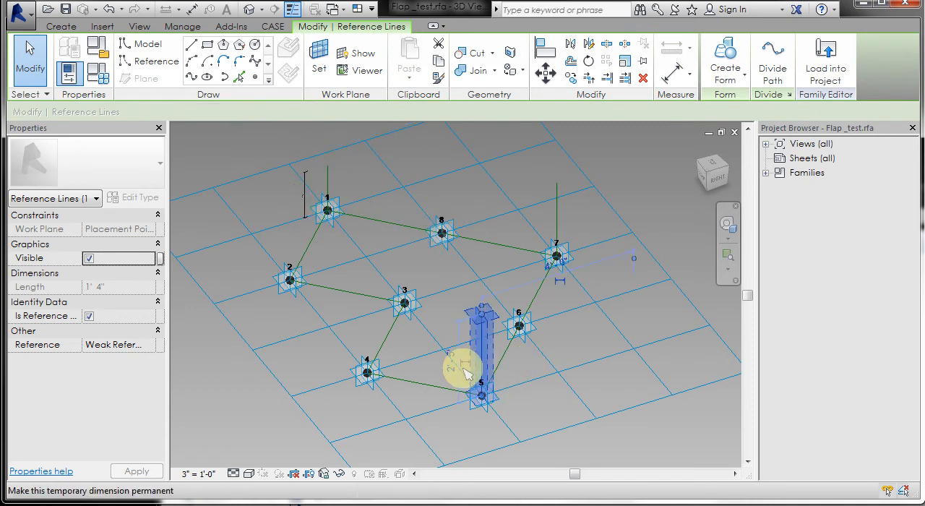
{"action": "left_click", "coordinate": [624, 178]}
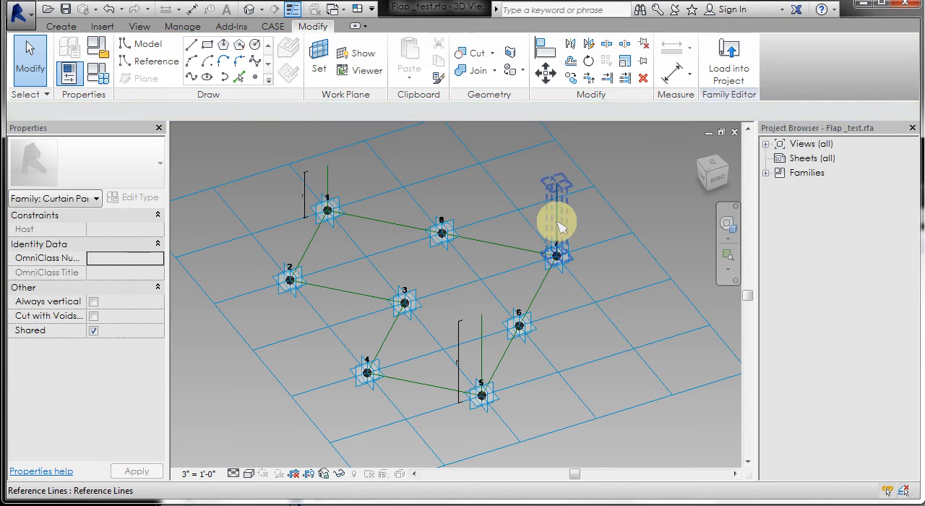
{"action": "left_click", "coordinate": [551, 224]}
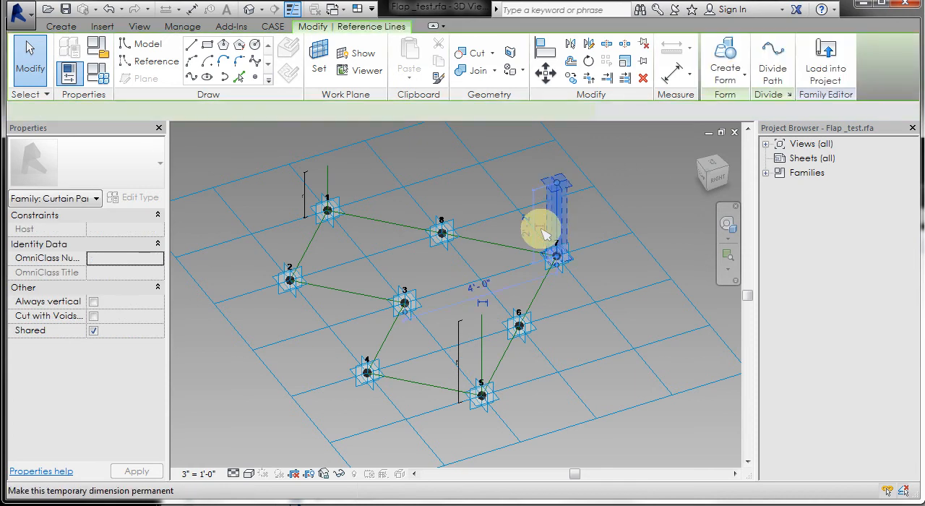
{"action": "left_click", "coordinate": [633, 177]}
- Label the height dimension at point 7 with the existing parameter h
{"action": "left_click", "coordinate": [535, 227]}
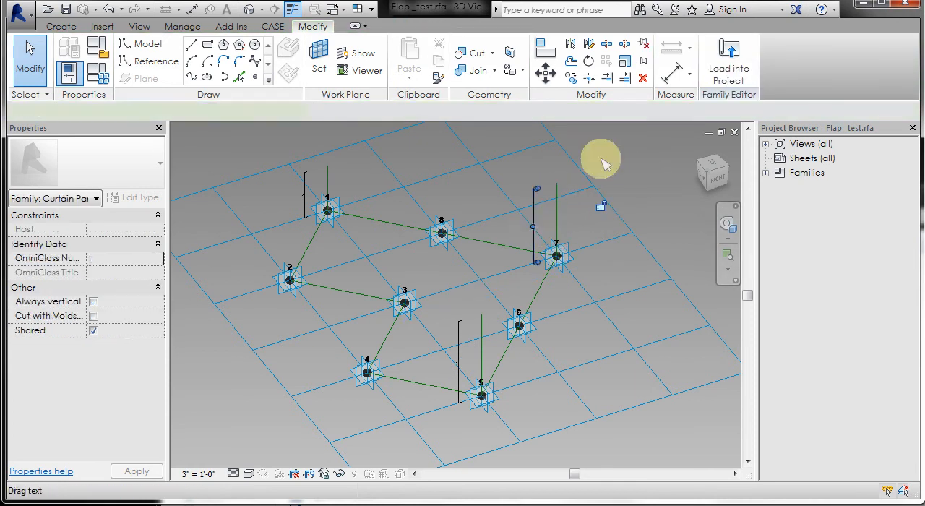
{"action": "left_click", "coordinate": [365, 114]}
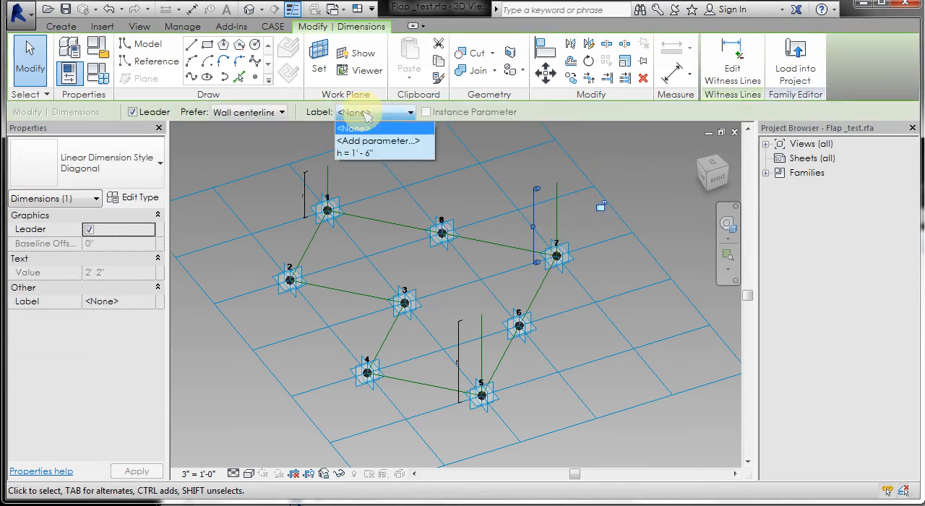
{"action": "left_click", "coordinate": [359, 154]}
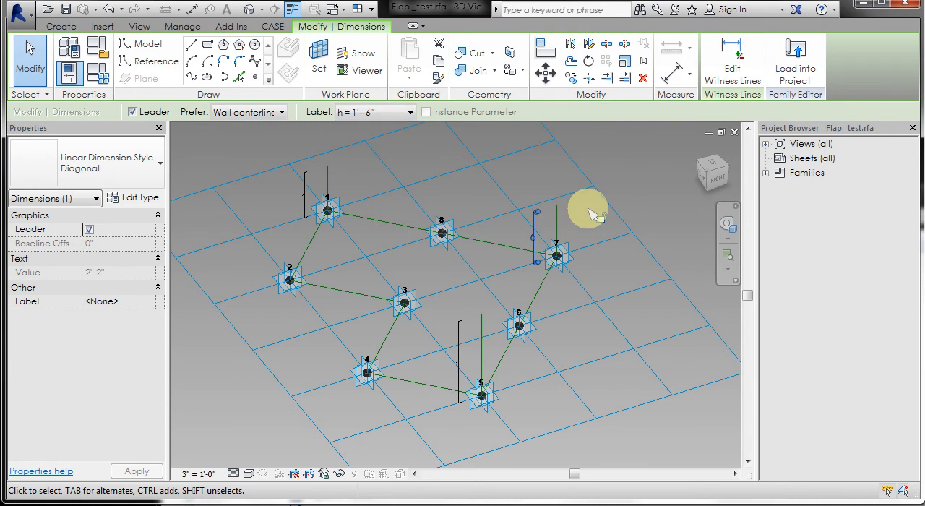
{"action": "left_click", "coordinate": [622, 166]}
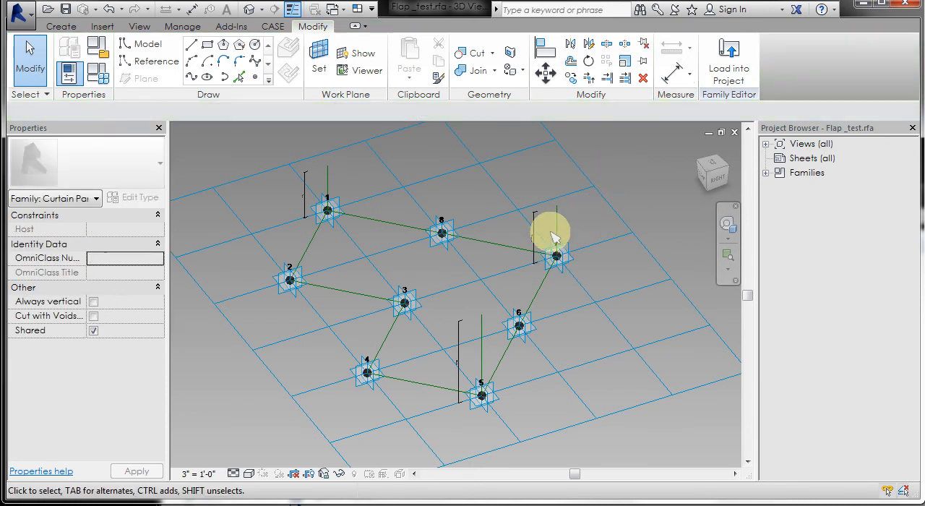
- Label the height dimensions of the vertical lines at points 1 and 5 with a new type parameter named h2
{"action": "left_click", "coordinate": [331, 205]}
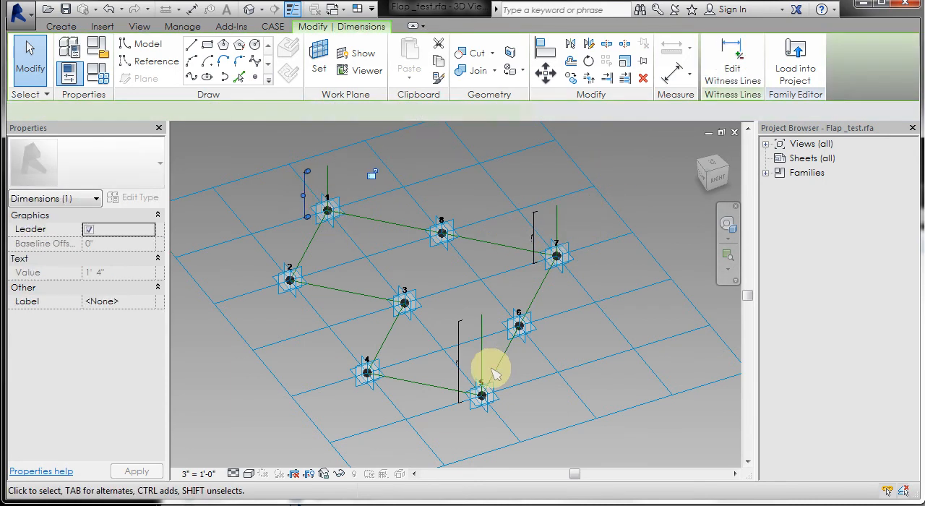
{"action": "left_click", "coordinate": [458, 361], "text": "ctrl"}
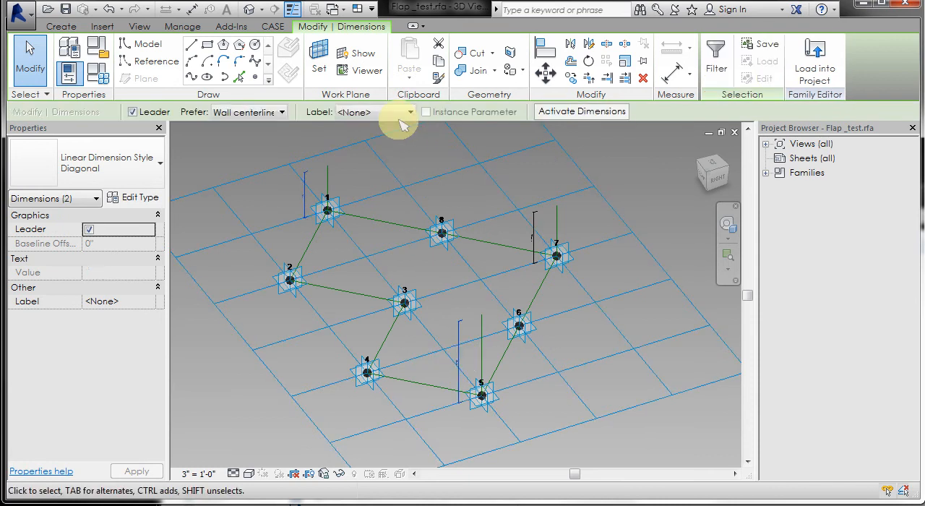
{"action": "left_click", "coordinate": [394, 112]}
{"action": "left_click", "coordinate": [388, 142]}
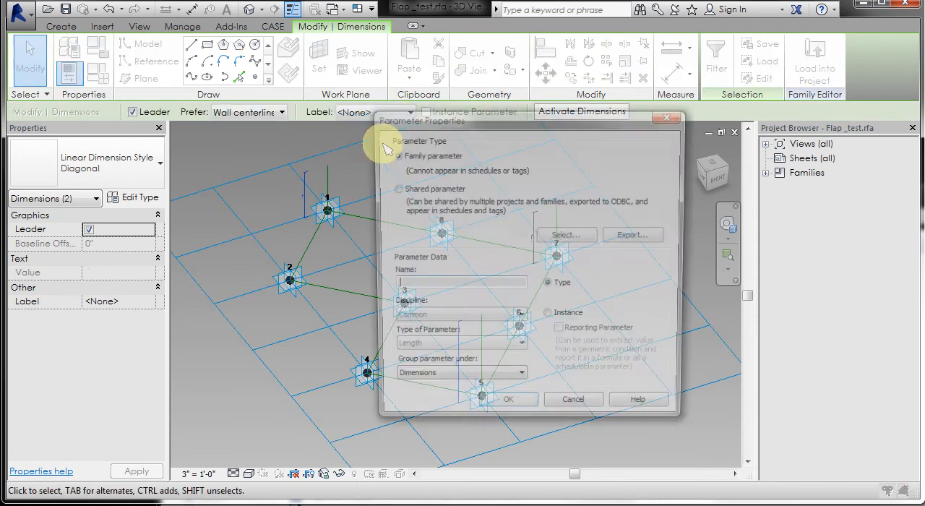
{"action": "type", "text": "h2"}
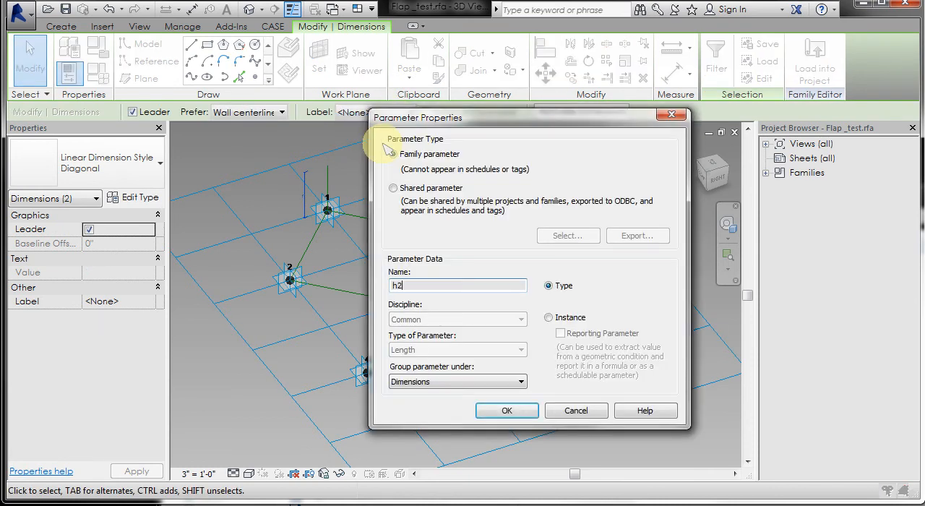
{"action": "left_click", "coordinate": [515, 411]}
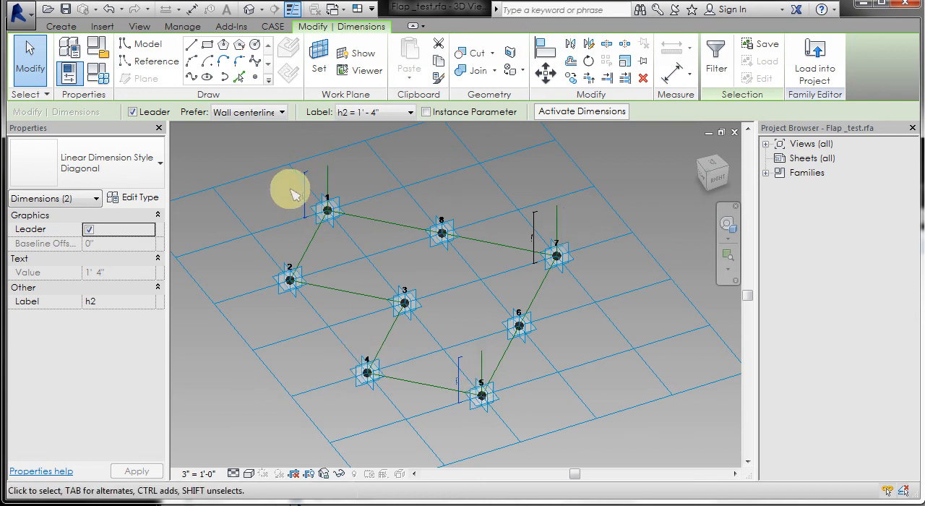
- Draw a 3D-snapped chain of reference lines from point 2 through the tops of the vertical lines at points 1, 7 and 5 to point 4
{"action": "left_click", "coordinate": [147, 62]}
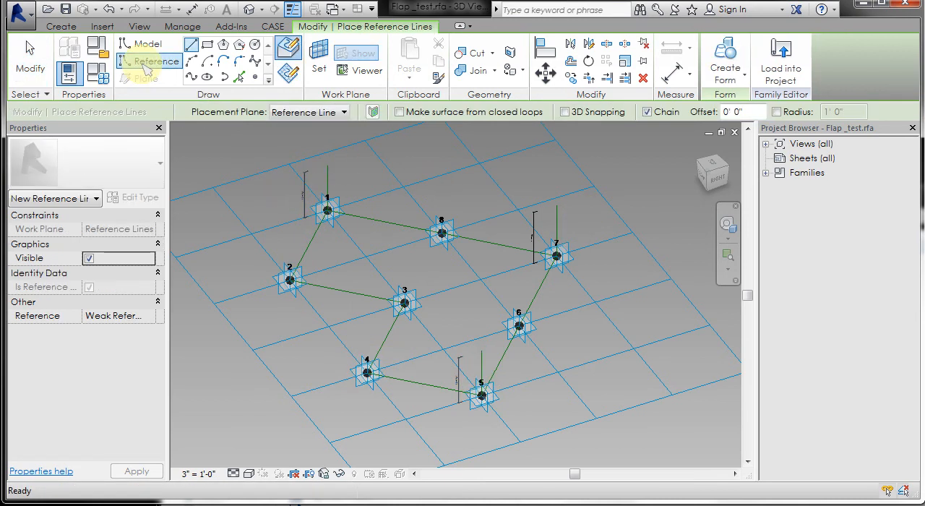
{"action": "left_click", "coordinate": [564, 113]}
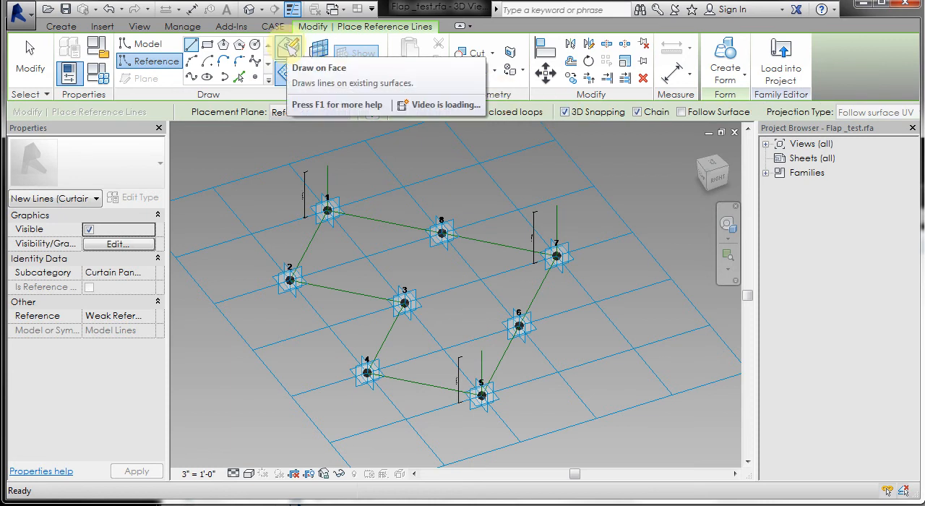
{"action": "left_click", "coordinate": [288, 48]}
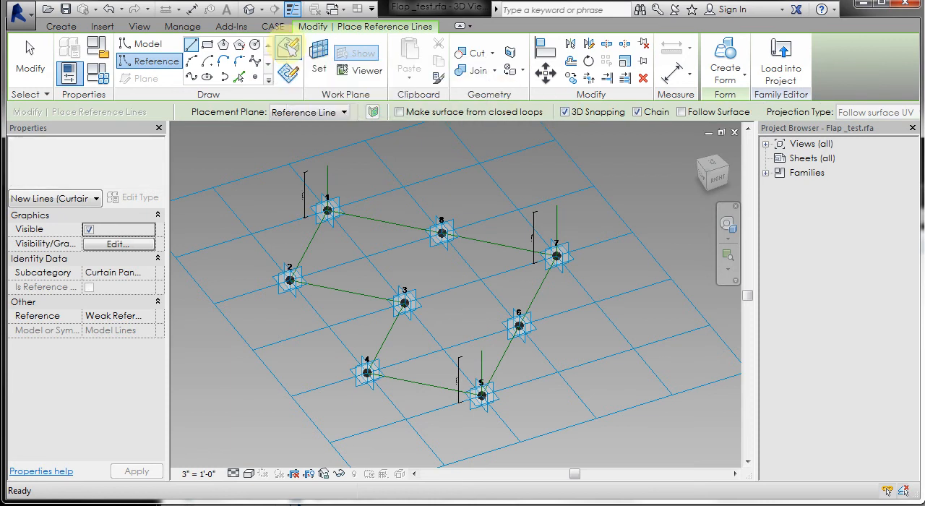
{"action": "left_click", "coordinate": [291, 282]}
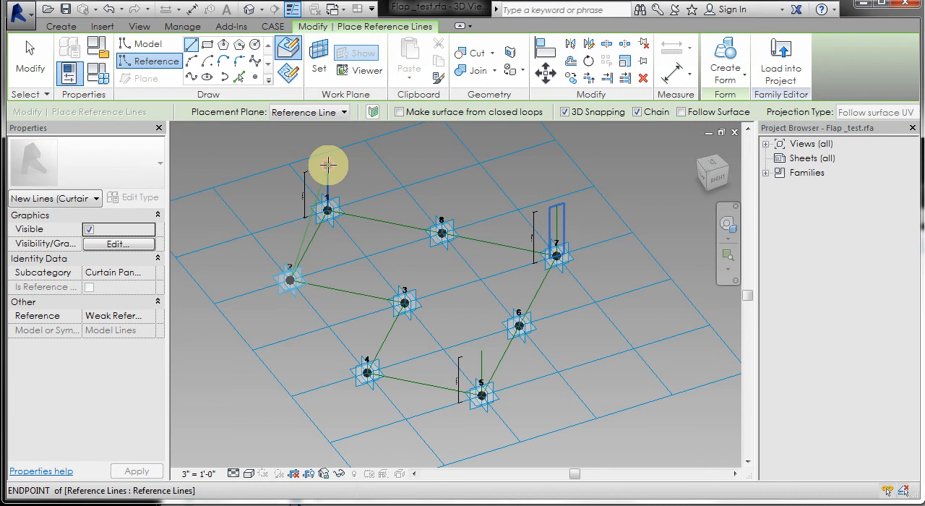
{"action": "left_click", "coordinate": [326, 164]}
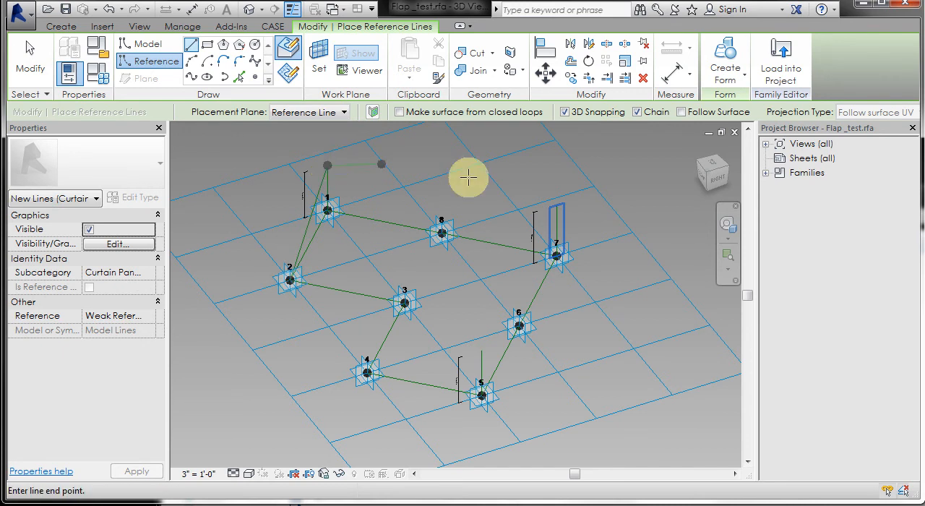
{"action": "left_click", "coordinate": [556, 206]}
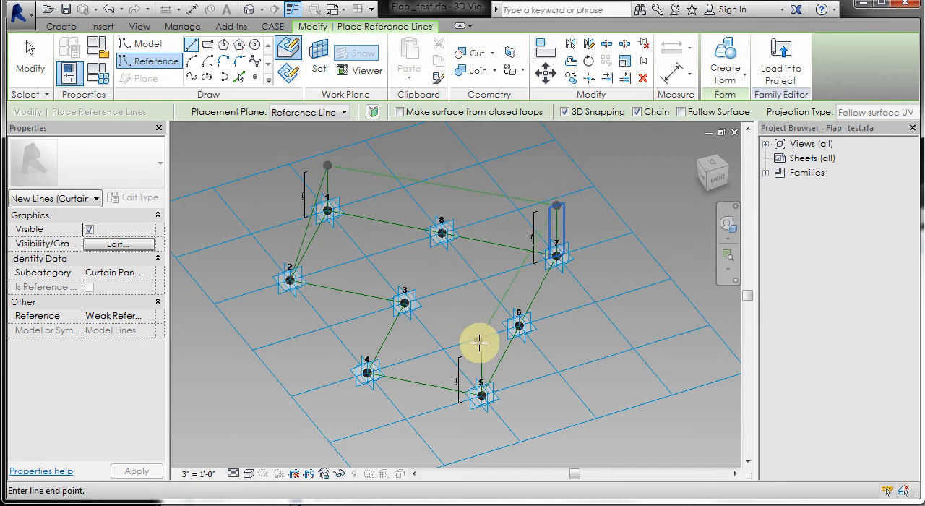
{"action": "left_click", "coordinate": [482, 351]}
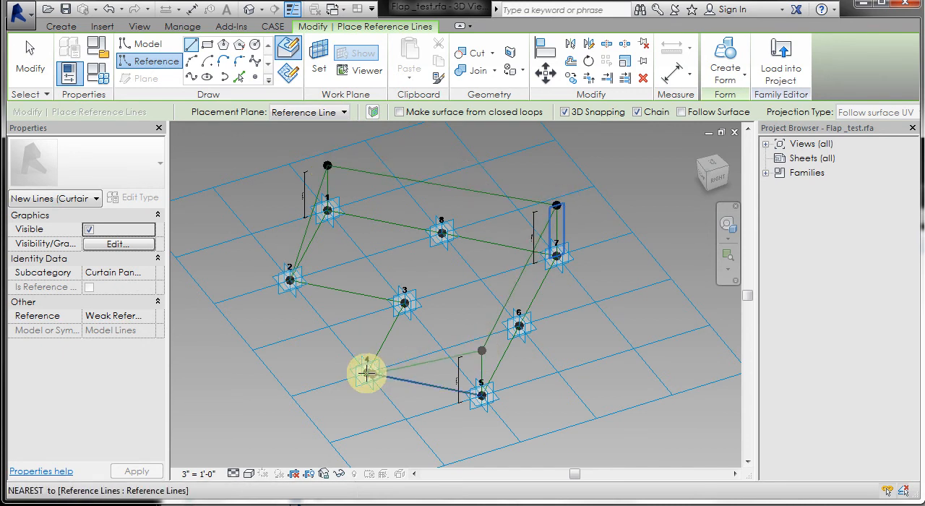
{"action": "left_click", "coordinate": [367, 371]}
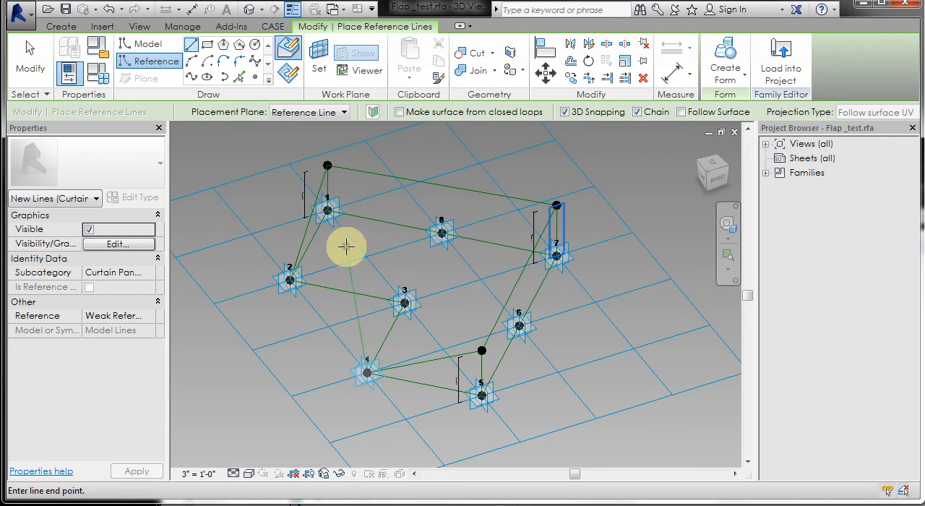
{"action": "key", "text": "Escape"}
{"action": "key", "text": "Escape"}
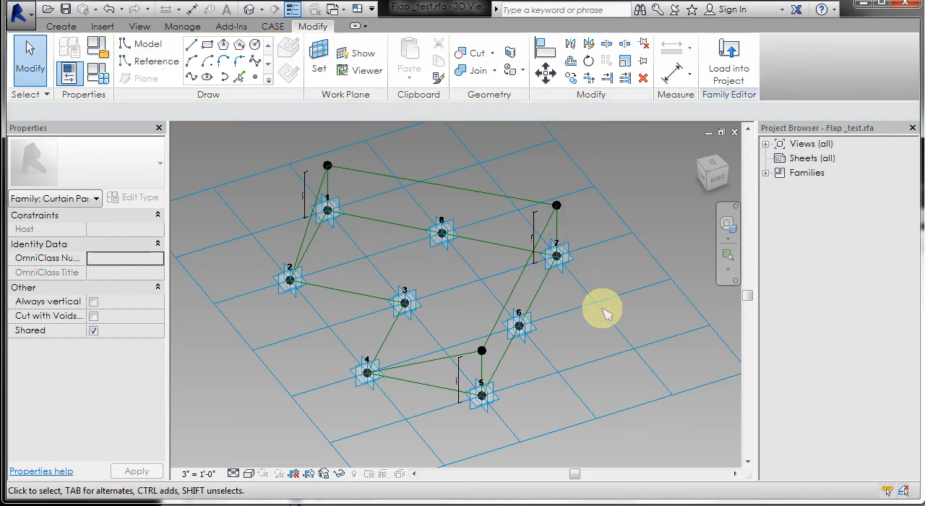
- Flex the panel in the family types by applying h as 4' 0" and h2 as 2' 0"
{"action": "middle_click_drag", "start_coordinate": [583, 356], "coordinate": [548, 348], "text": "shift"}
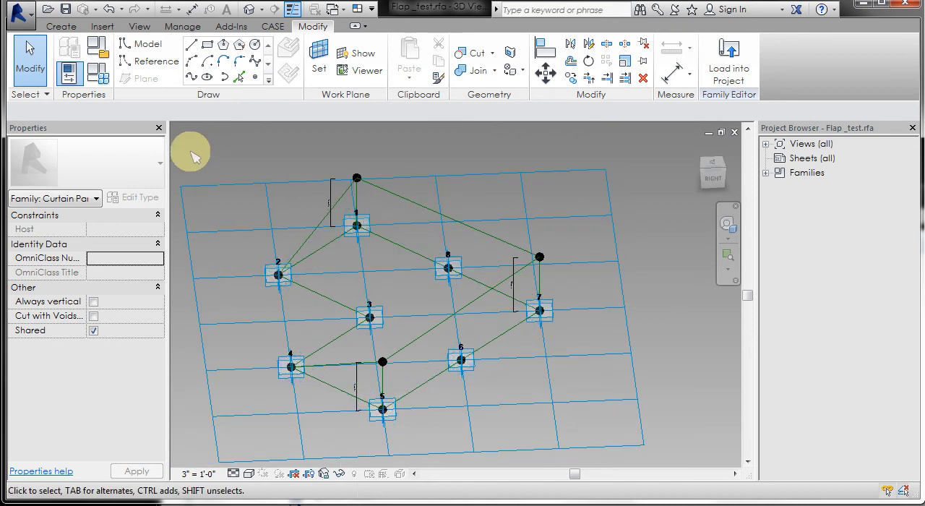
{"action": "left_click", "coordinate": [97, 72]}
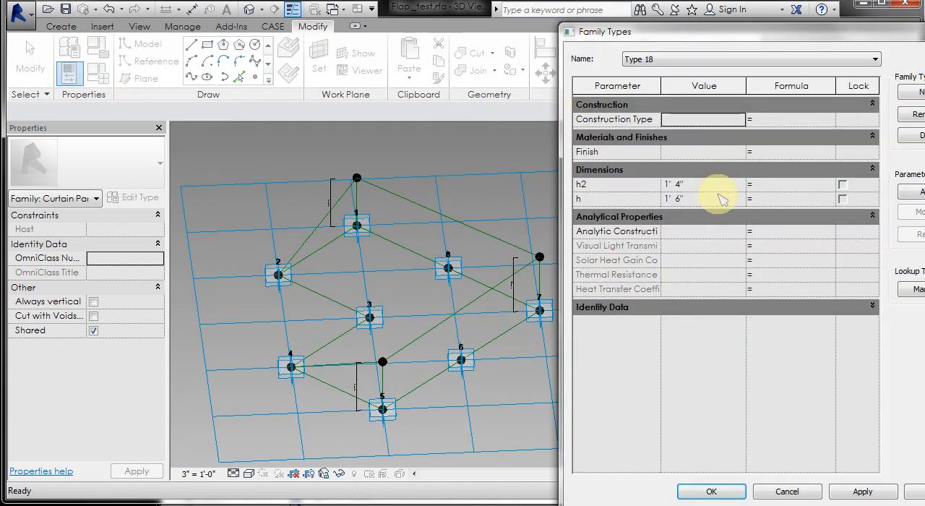
{"action": "left_click", "coordinate": [720, 201]}
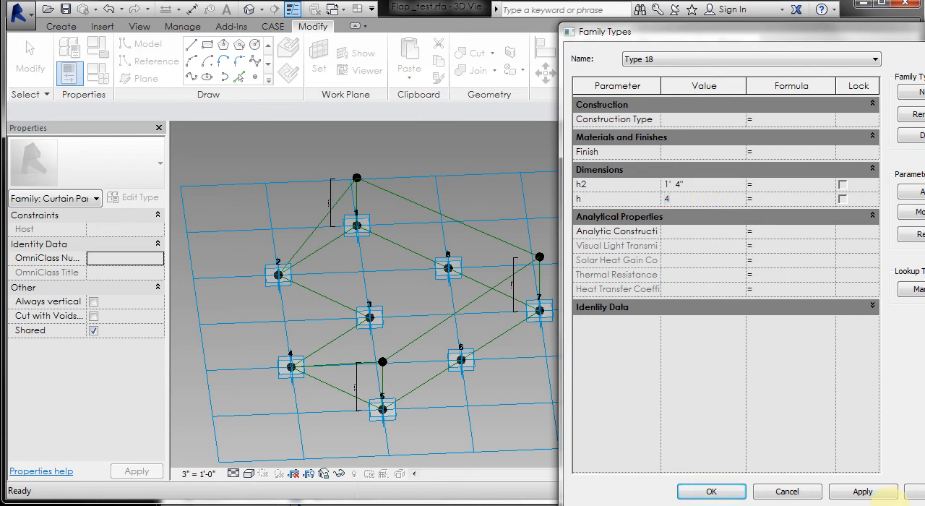
{"action": "type", "text": "4"}
{"action": "left_click", "coordinate": [862, 492]}
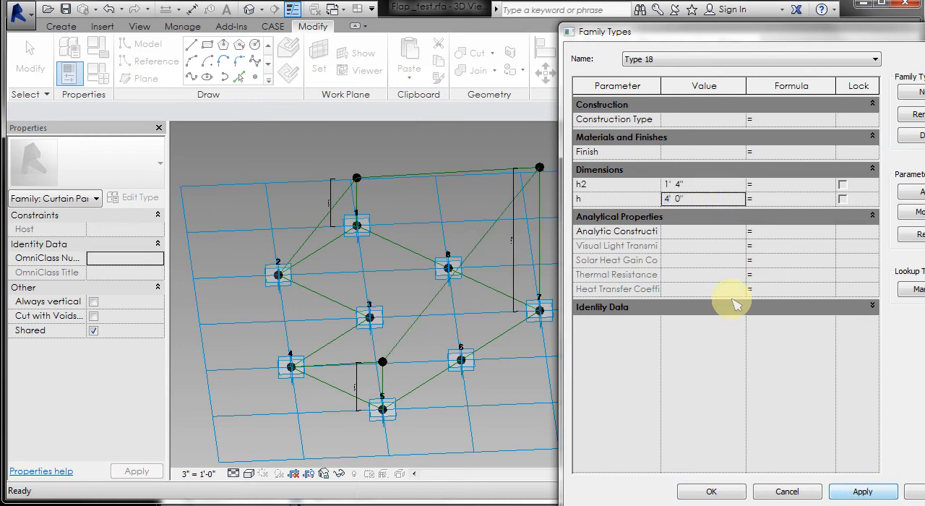
{"action": "left_click", "coordinate": [714, 188]}
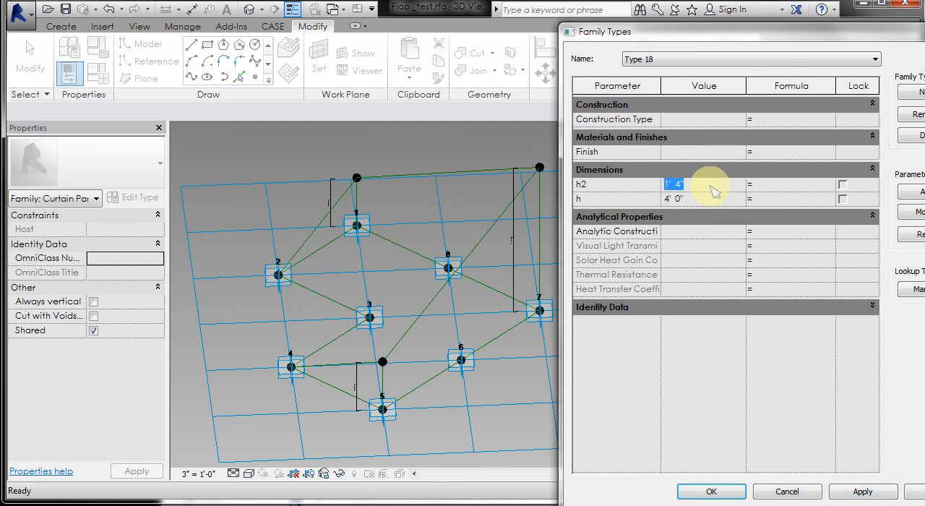
{"action": "left_click", "coordinate": [862, 492]}
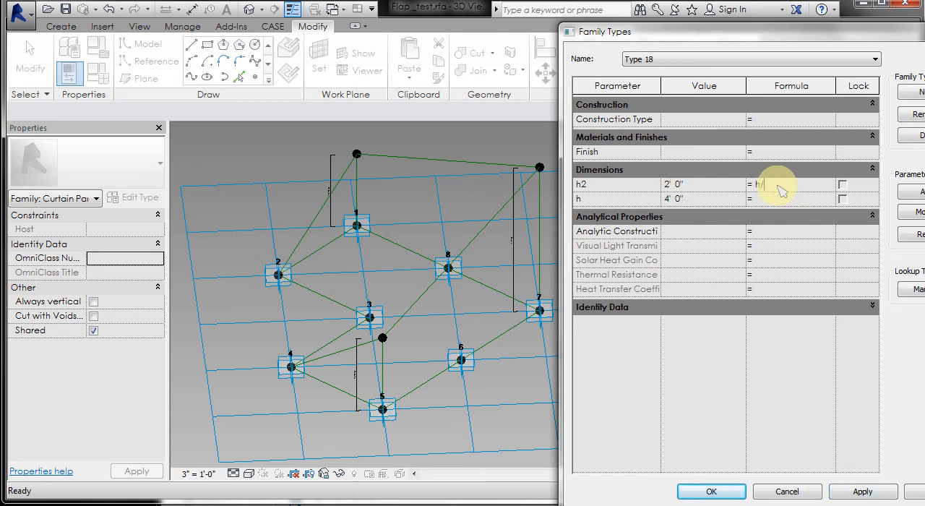
- Define h2 with the formula h / 2 and flex it by applying h as 3' 0", followed by 1' 6"
{"action": "left_click", "coordinate": [779, 186]}
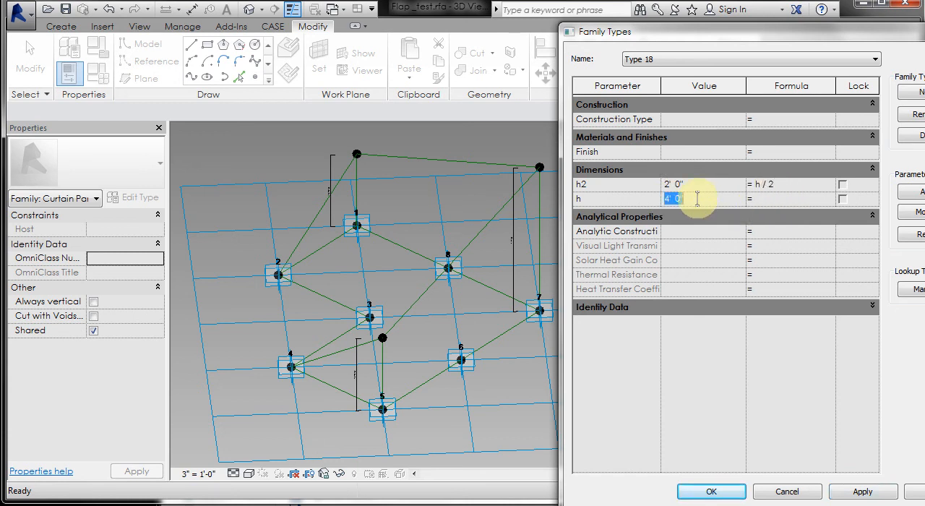
{"action": "left_click", "coordinate": [886, 491]}
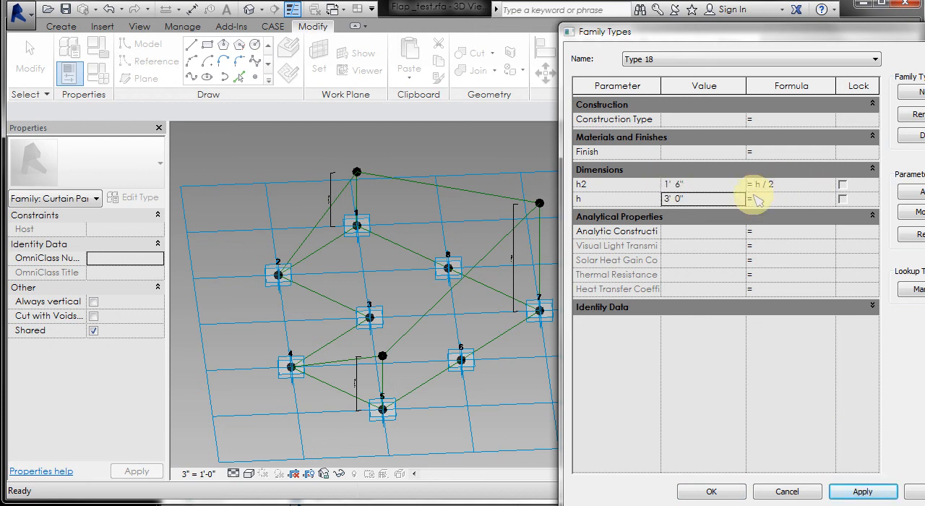
{"action": "left_click", "coordinate": [700, 203]}
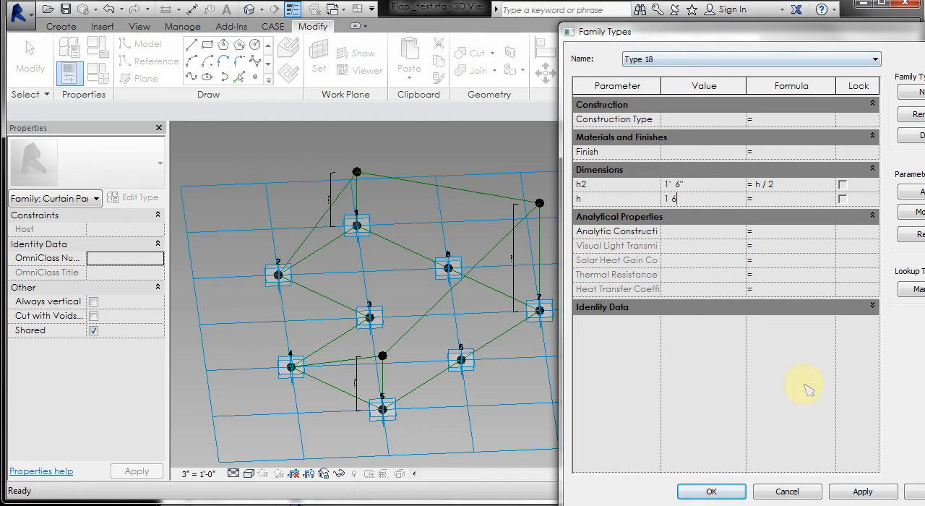
{"action": "left_click", "coordinate": [862, 492]}
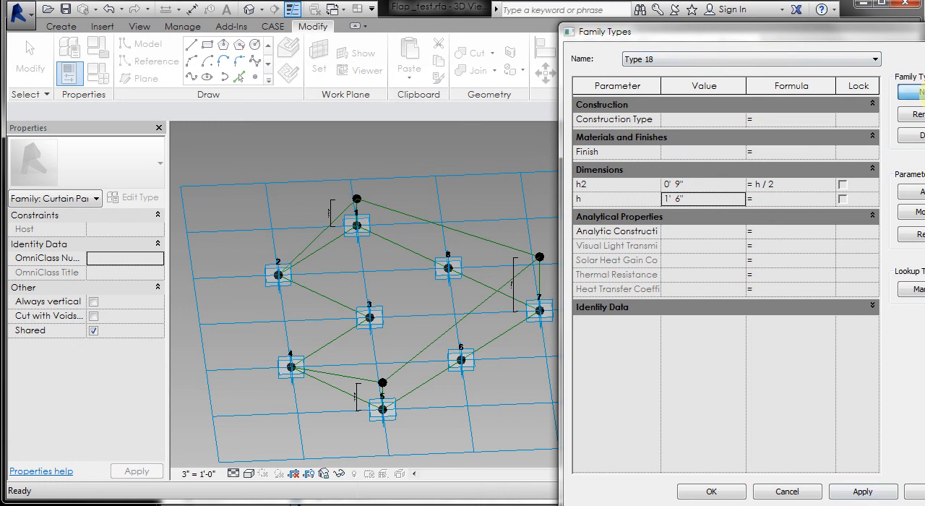
- Create a new family type named Type 3 feet with h set to 3' 0" and accept the family types
{"action": "left_click", "coordinate": [913, 91]}
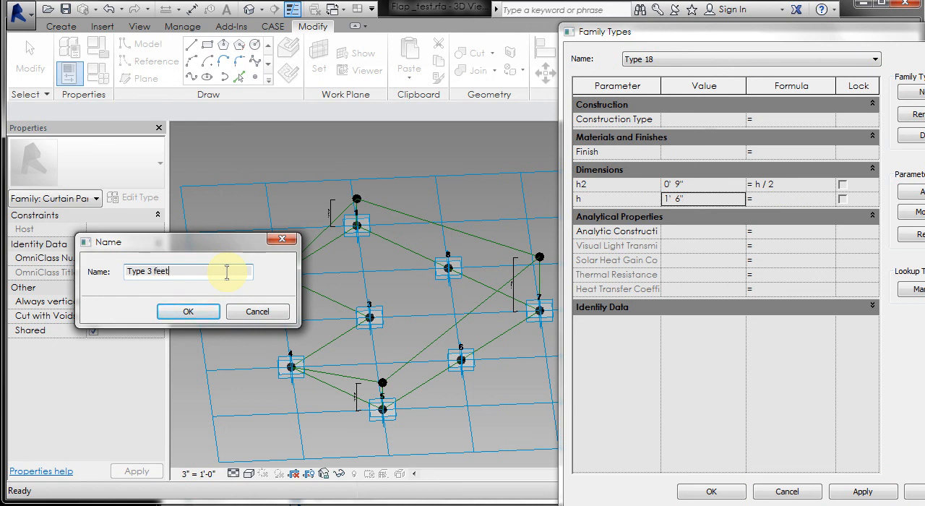
{"action": "left_click", "coordinate": [189, 311]}
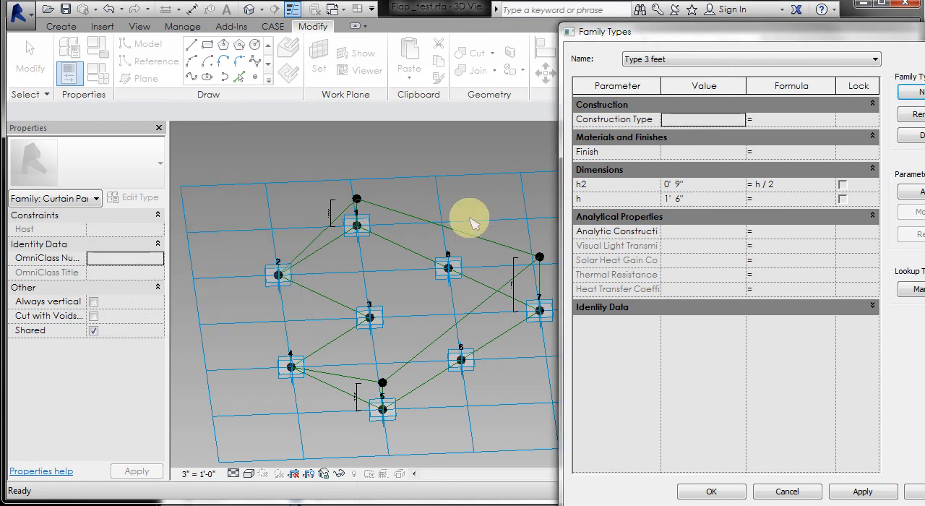
{"action": "left_click", "coordinate": [704, 201]}
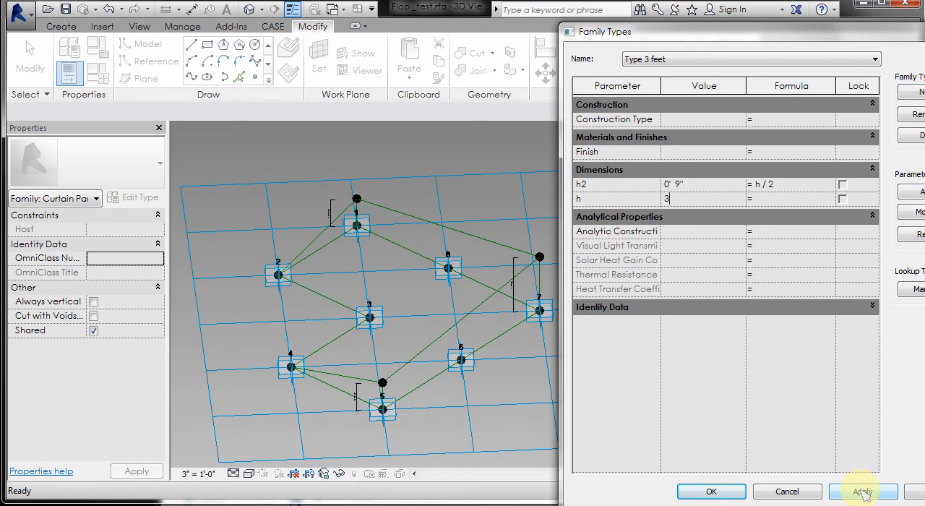
{"action": "type", "text": "3"}
{"action": "left_click", "coordinate": [864, 493]}
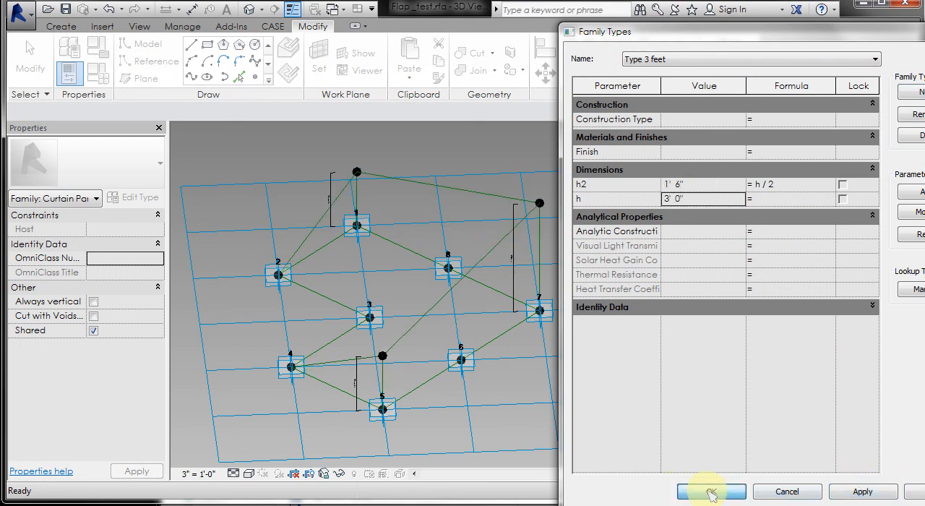
{"action": "left_click", "coordinate": [711, 493]}
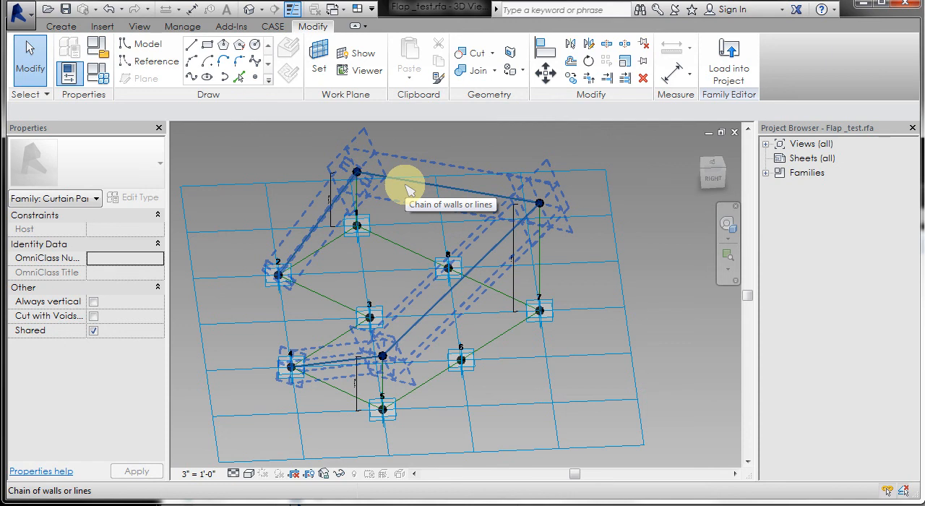
- Create a surface form from the raised reference line chain and the lines joining points 2, 3 and 4, and inspect its shape
{"action": "left_click", "coordinate": [398, 265]}
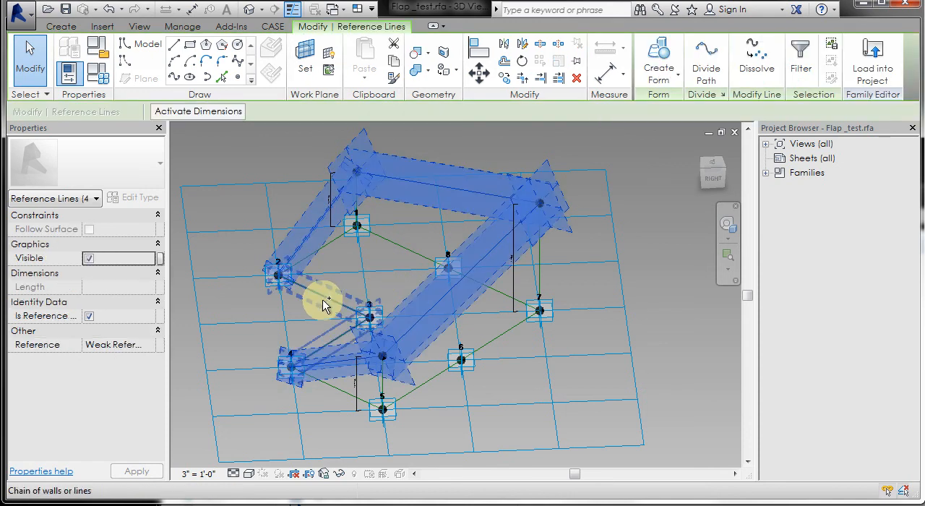
{"action": "left_click", "coordinate": [324, 302], "text": "ctrl"}
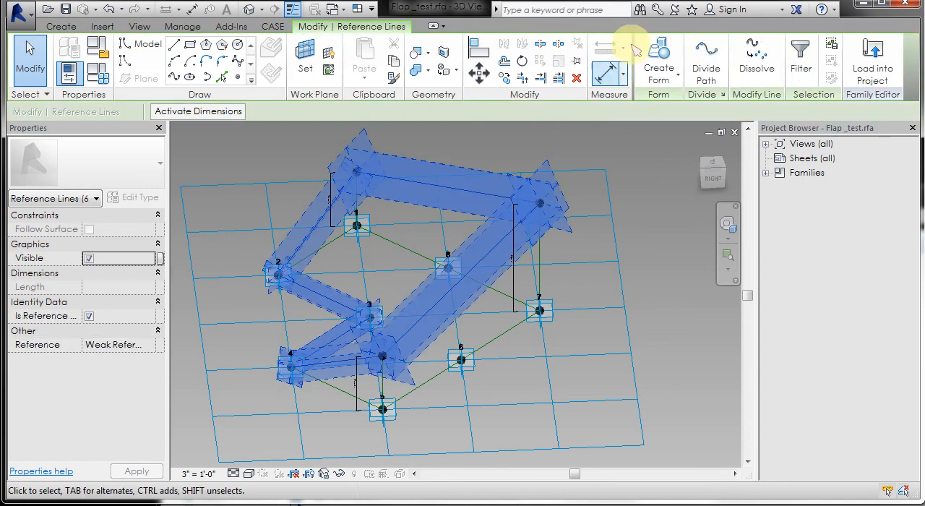
{"action": "left_click", "coordinate": [658, 58]}
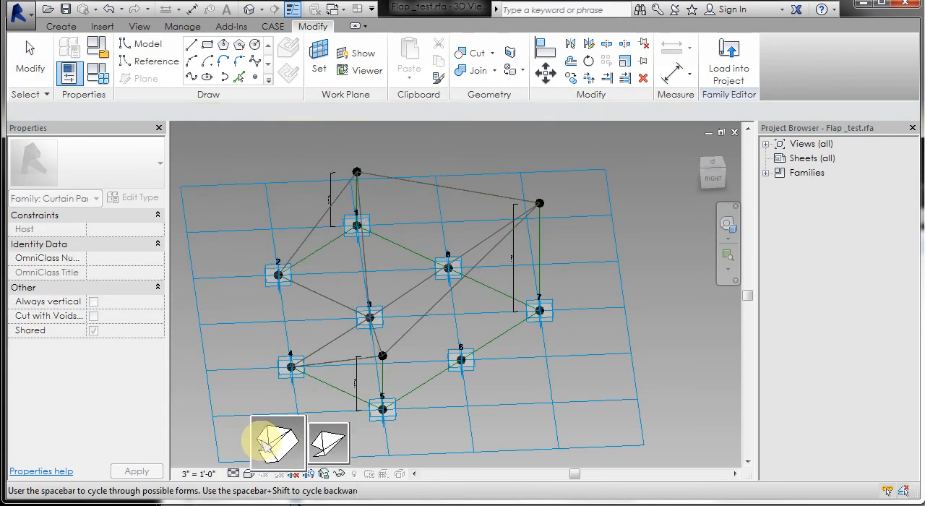
{"action": "left_click", "coordinate": [323, 444]}
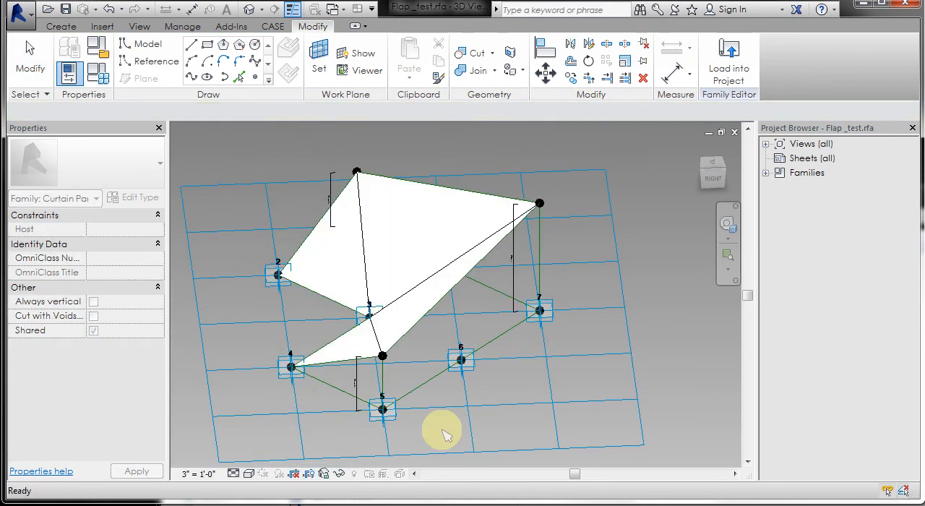
{"action": "middle_click_drag", "start_coordinate": [648, 348], "coordinate": [382, 268], "text": "shift"}
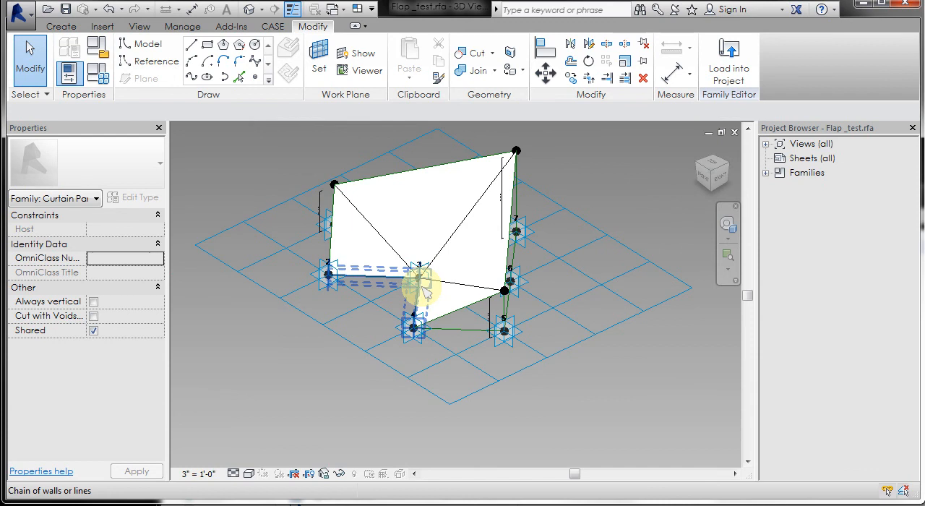
{"action": "middle_click_drag", "start_coordinate": [564, 334], "coordinate": [531, 321], "text": "shift"}
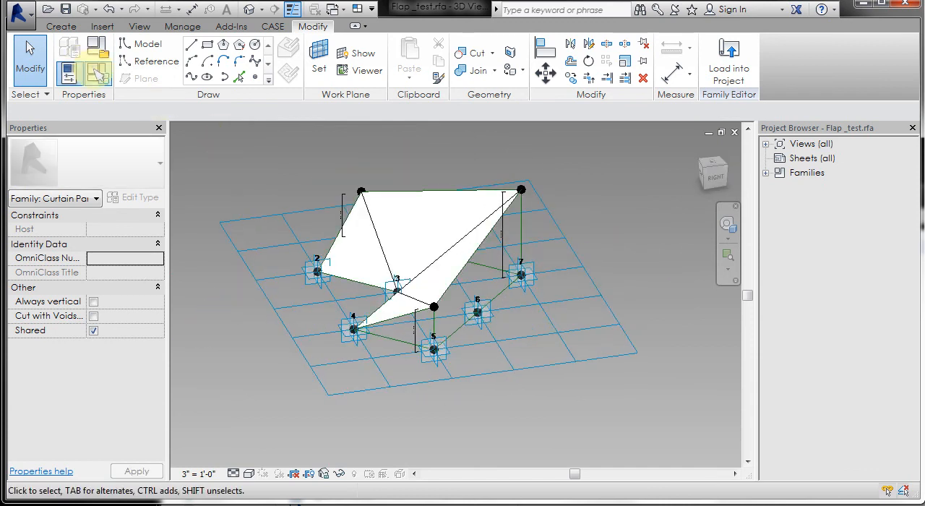
- Flex the folded surface in the family types by applying Type 18, followed by Type 4
{"action": "left_click", "coordinate": [98, 73]}
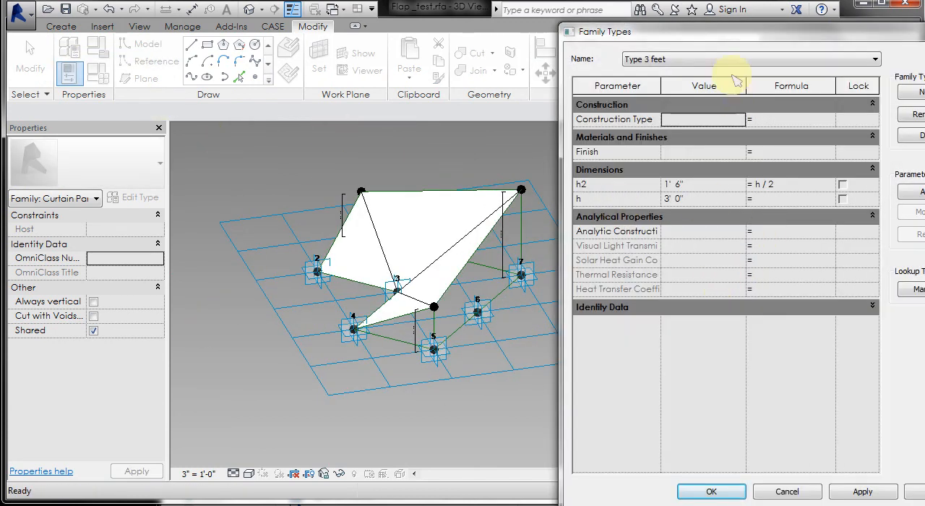
{"action": "left_click", "coordinate": [734, 60]}
{"action": "left_click", "coordinate": [726, 77]}
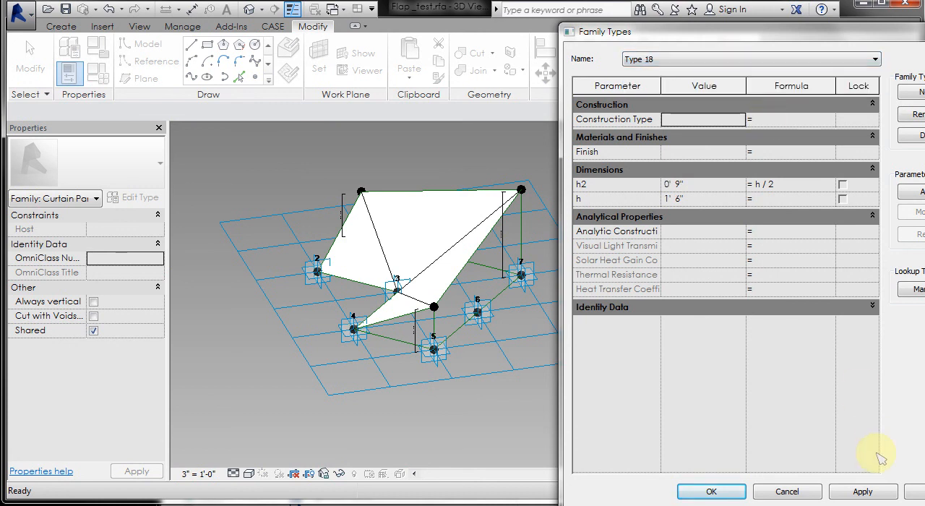
{"action": "left_click", "coordinate": [864, 491]}
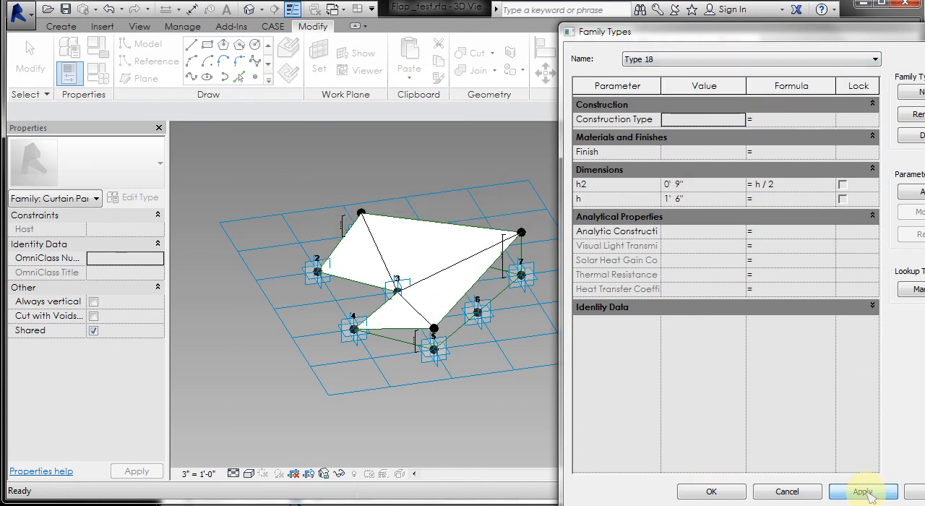
{"action": "left_click", "coordinate": [687, 59]}
{"action": "left_click", "coordinate": [654, 91]}
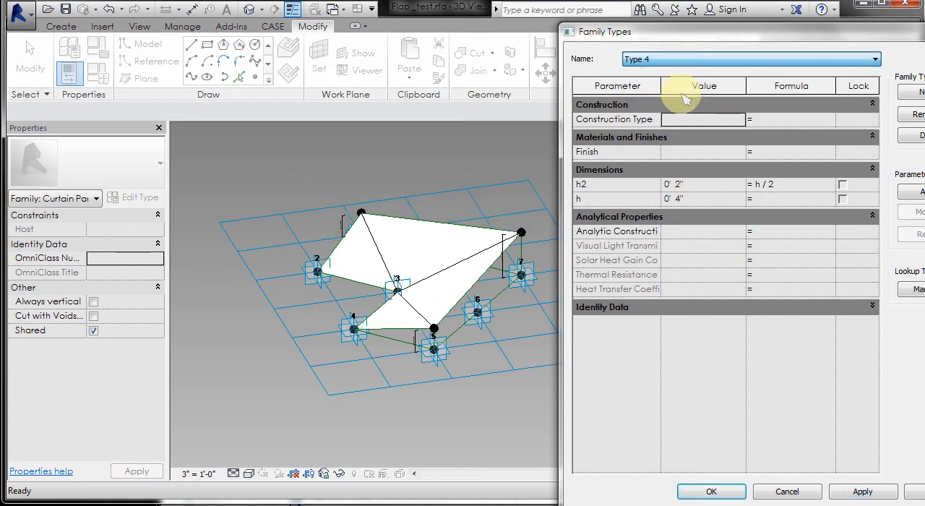
{"action": "left_click", "coordinate": [864, 491]}
- Set Type 3 feet as the current family type and accept the family types
{"action": "left_click", "coordinate": [695, 62]}
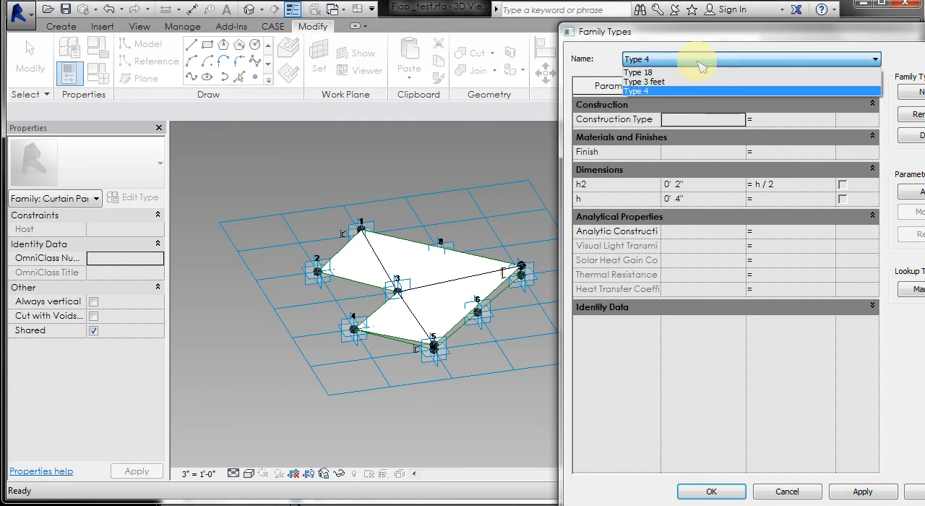
{"action": "left_click", "coordinate": [683, 82]}
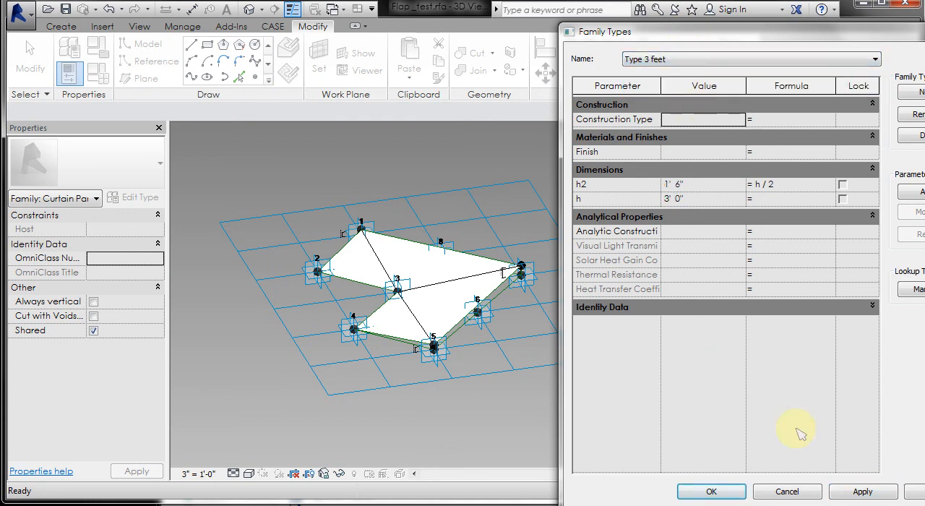
{"action": "left_click", "coordinate": [736, 493]}
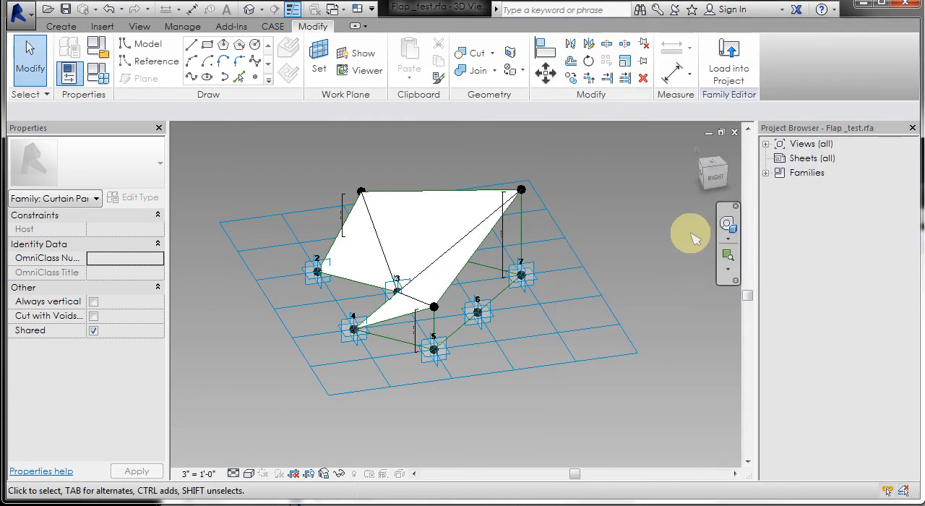